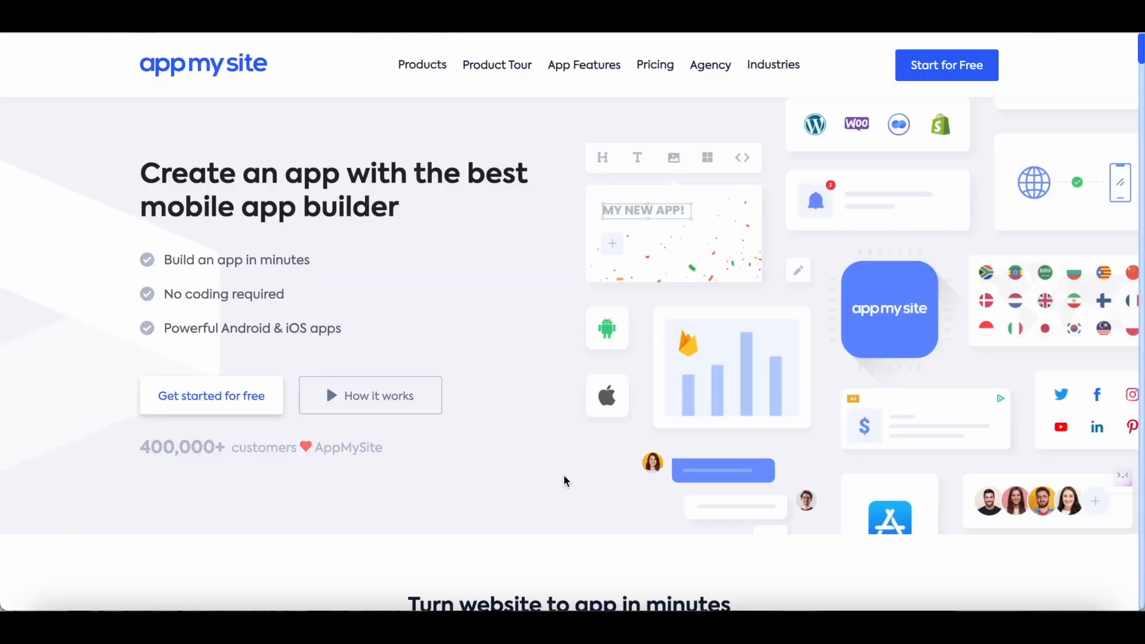
scroll(564, 481, down, 5)
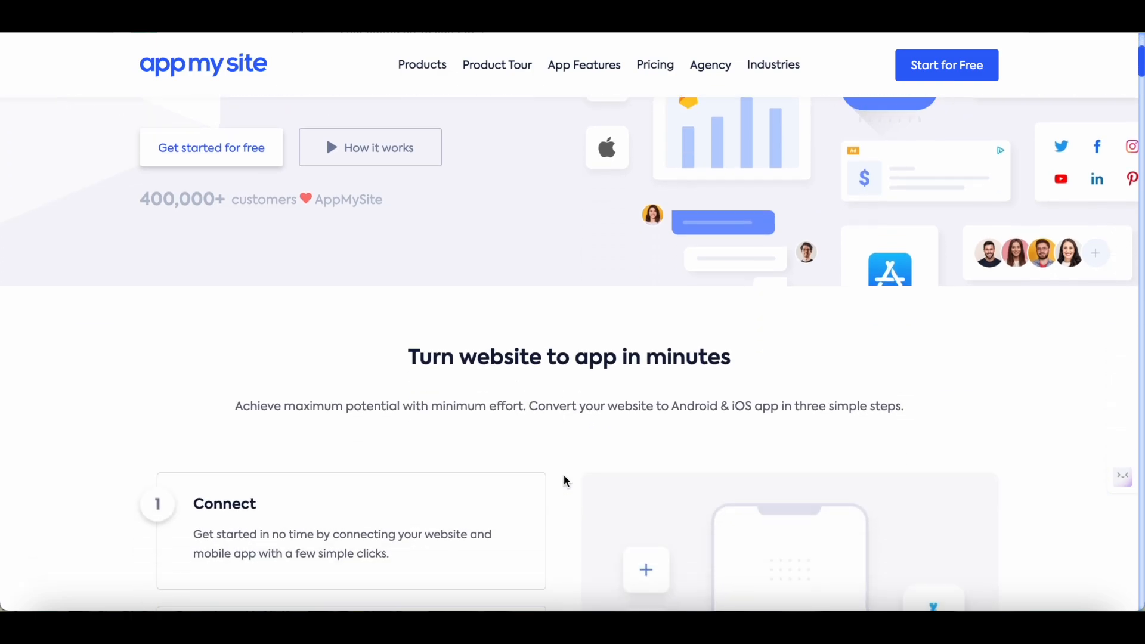
scroll(563, 482, down, 1)
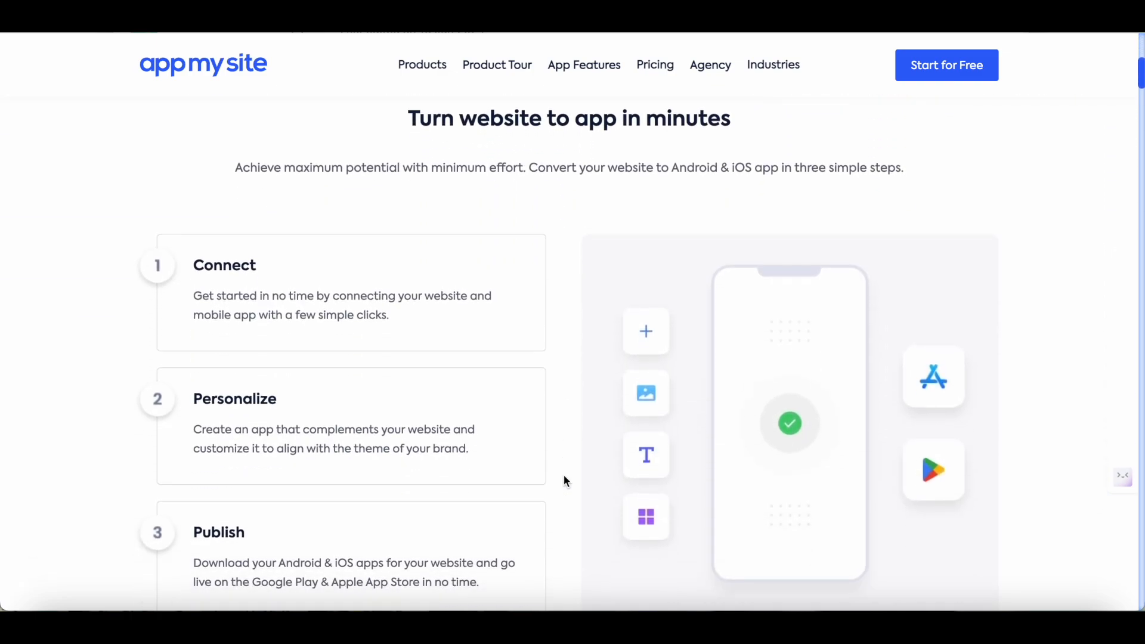
scroll(564, 482, down, 1)
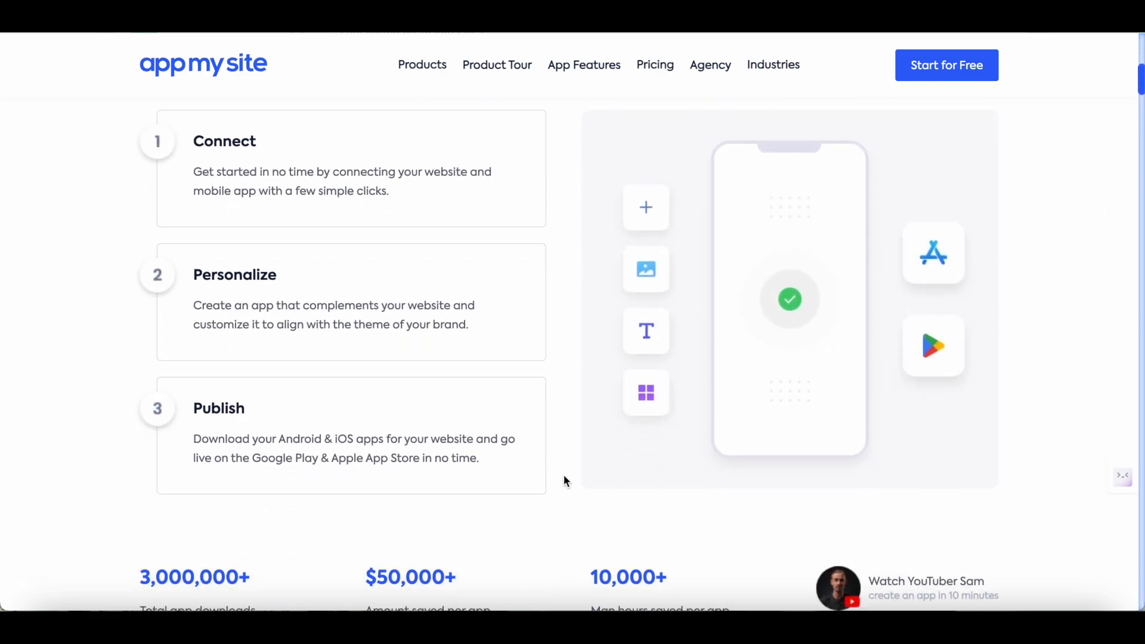
scroll(564, 481, down, 1)
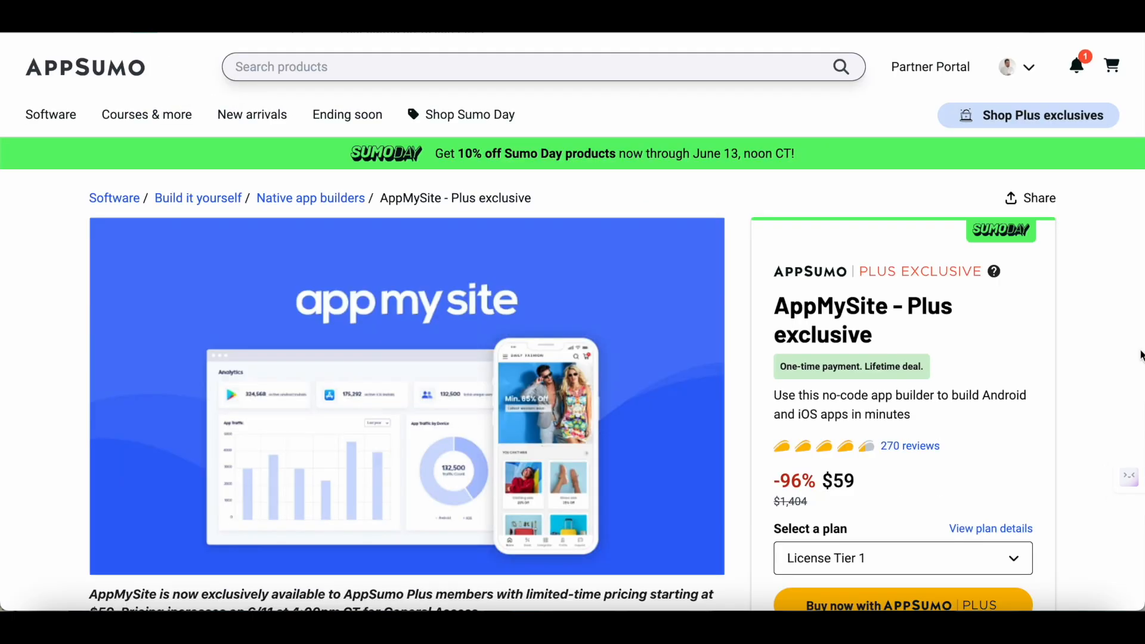
scroll(1141, 356, down, 1)
scroll(1140, 355, down, 1)
scroll(1141, 355, down, 2)
scroll(1140, 356, down, 2)
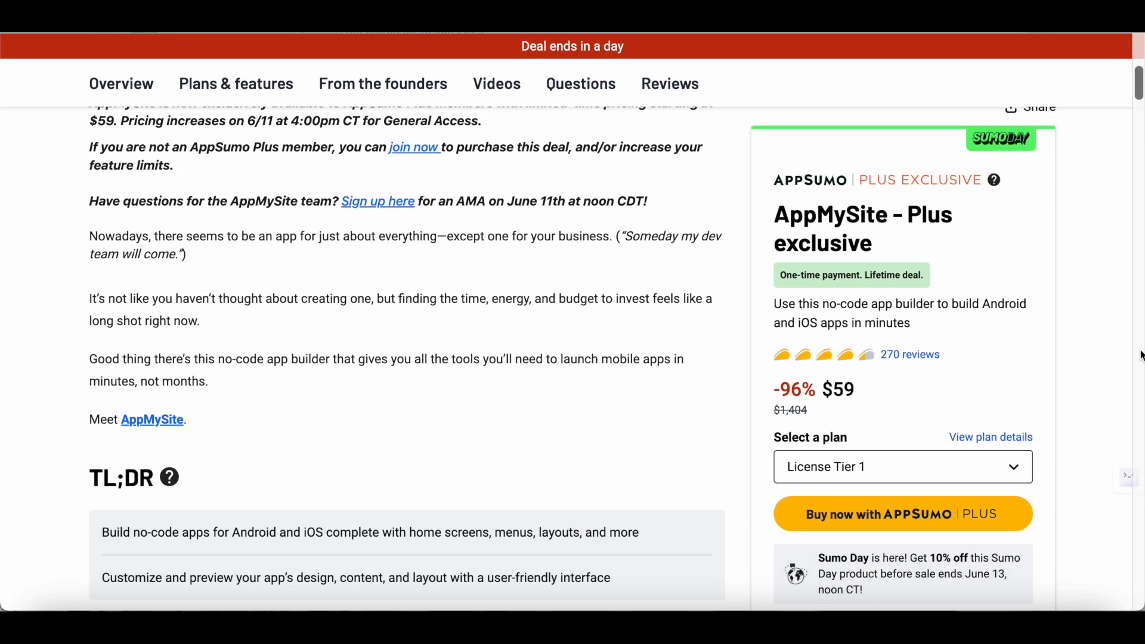
scroll(1141, 355, down, 3)
scroll(1141, 355, down, 3)
scroll(1141, 355, down, 3)
scroll(1141, 355, down, 2)
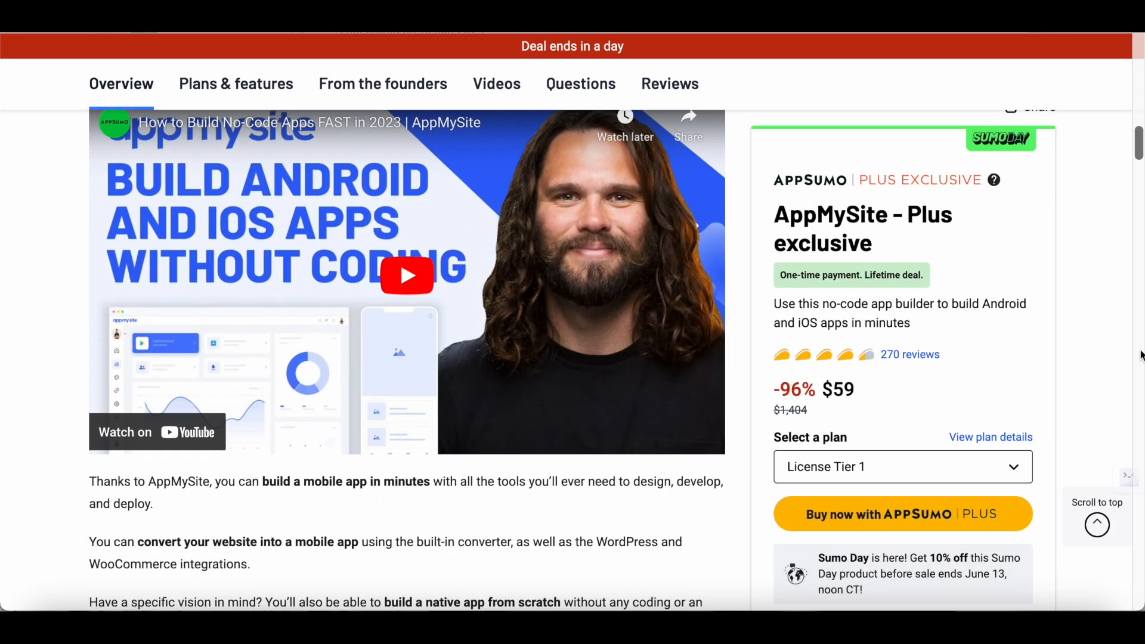
scroll(1141, 355, down, 2)
scroll(1141, 356, down, 3)
scroll(1141, 355, down, 2)
scroll(1141, 356, down, 2)
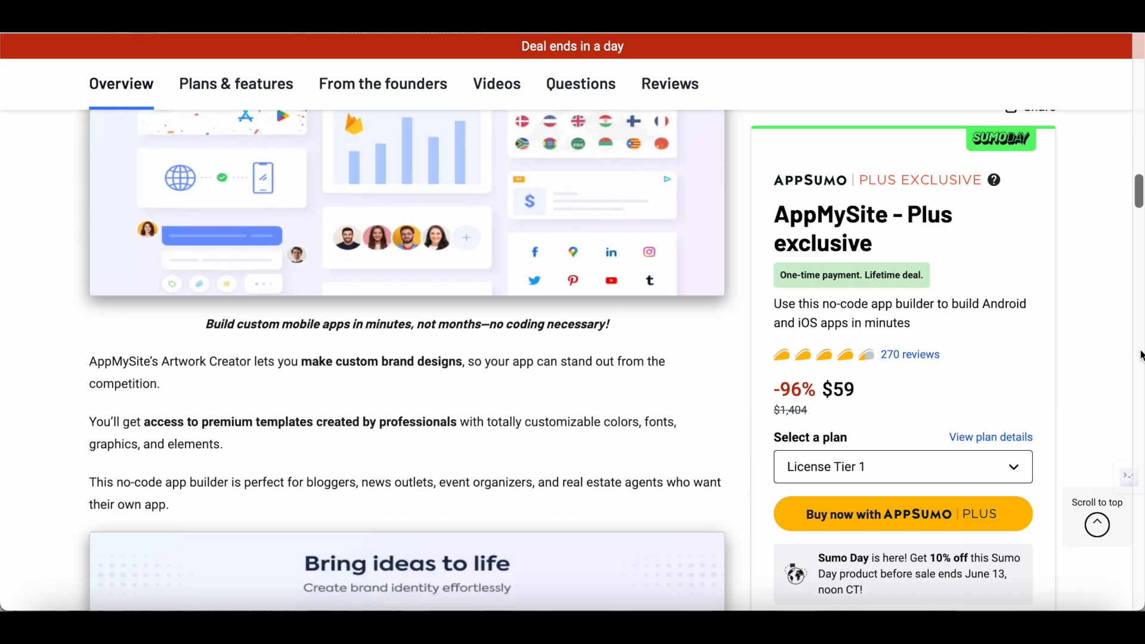
scroll(1141, 355, down, 3)
scroll(1141, 355, down, 1)
scroll(1141, 355, down, 2)
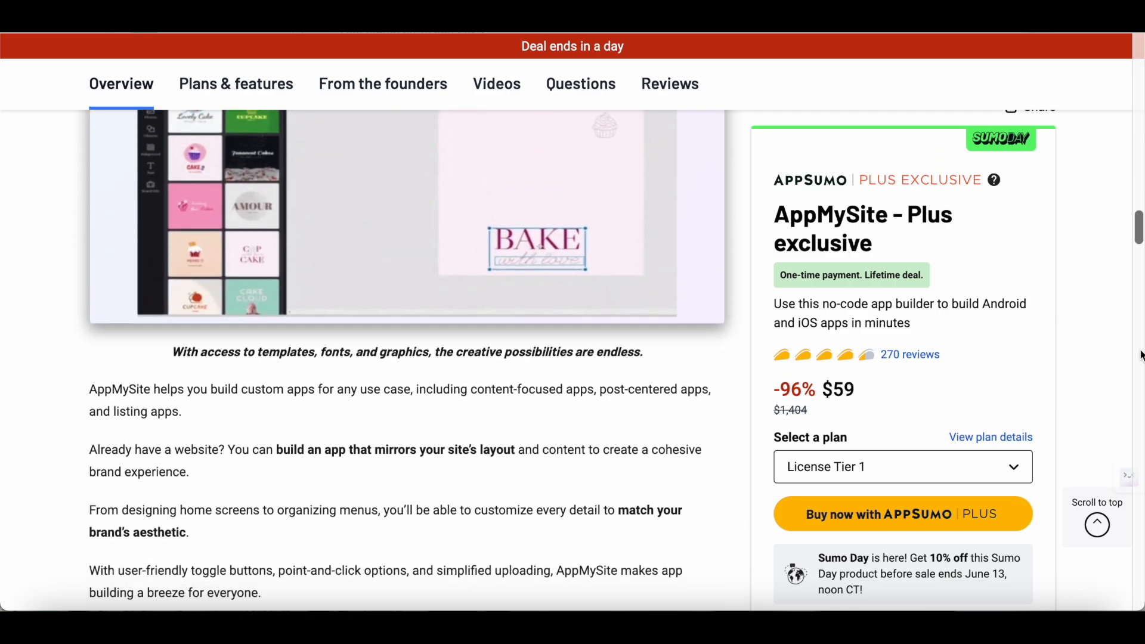
scroll(1142, 356, down, 2)
scroll(1141, 356, down, 2)
scroll(1141, 355, down, 1)
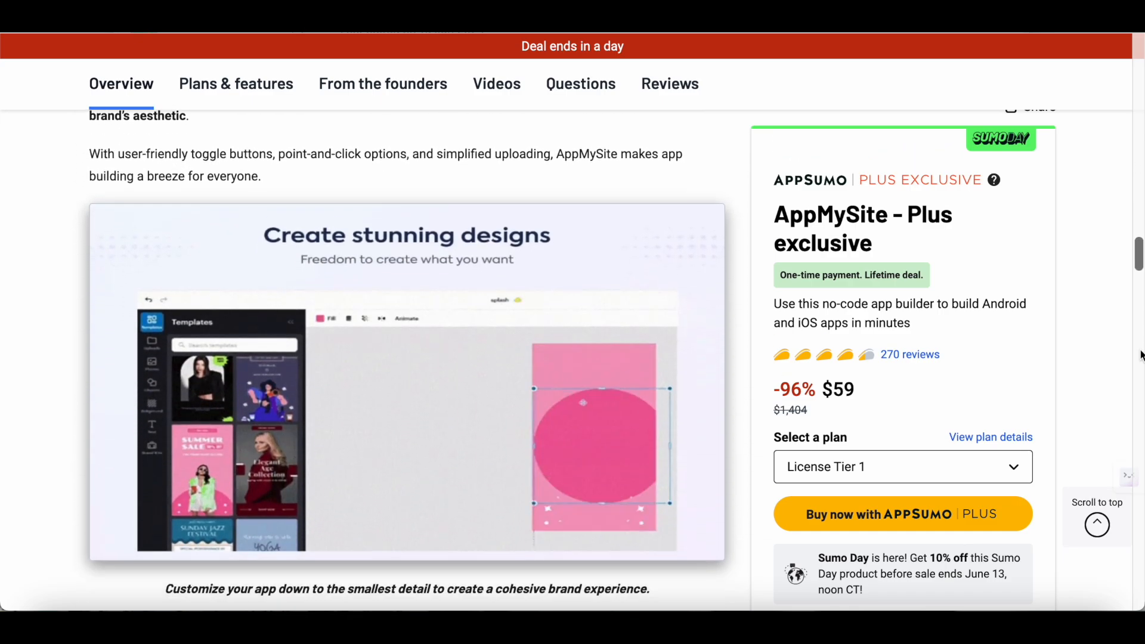
scroll(1142, 356, down, 1)
scroll(1141, 355, down, 3)
scroll(1142, 354, down, 2)
scroll(1141, 356, down, 1)
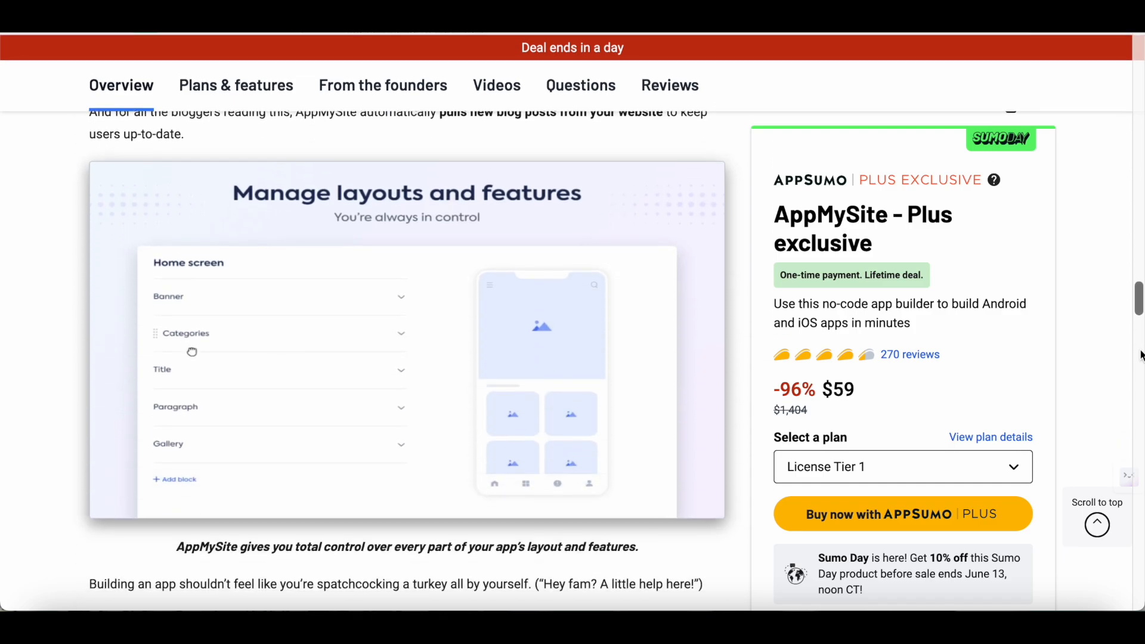
scroll(1141, 355, down, 2)
scroll(1142, 356, down, 2)
scroll(1141, 355, down, 2)
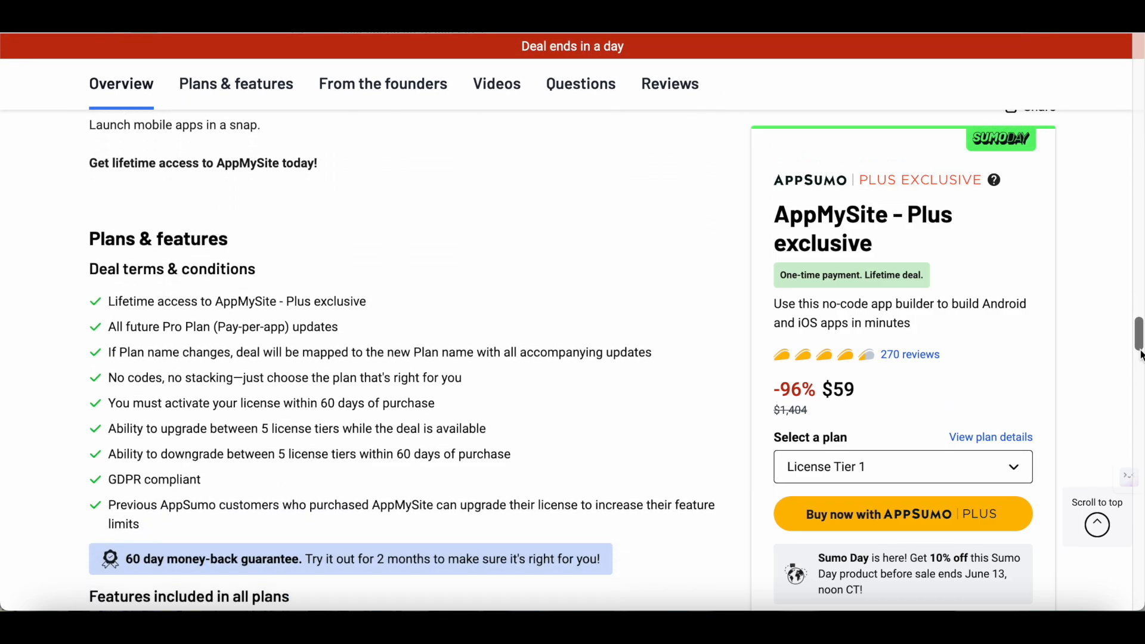
scroll(1141, 356, down, 4)
scroll(1140, 355, down, 3)
scroll(1141, 355, down, 2)
scroll(1141, 355, down, 1)
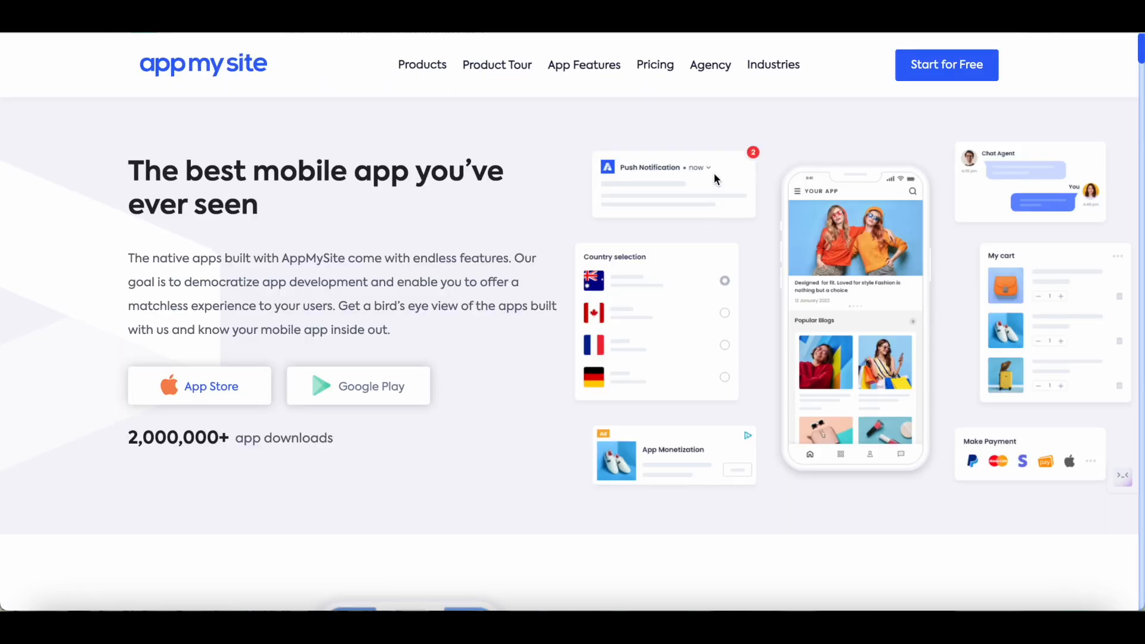
scroll(760, 160, down, 1)
scroll(760, 160, down, 3)
scroll(760, 160, down, 1)
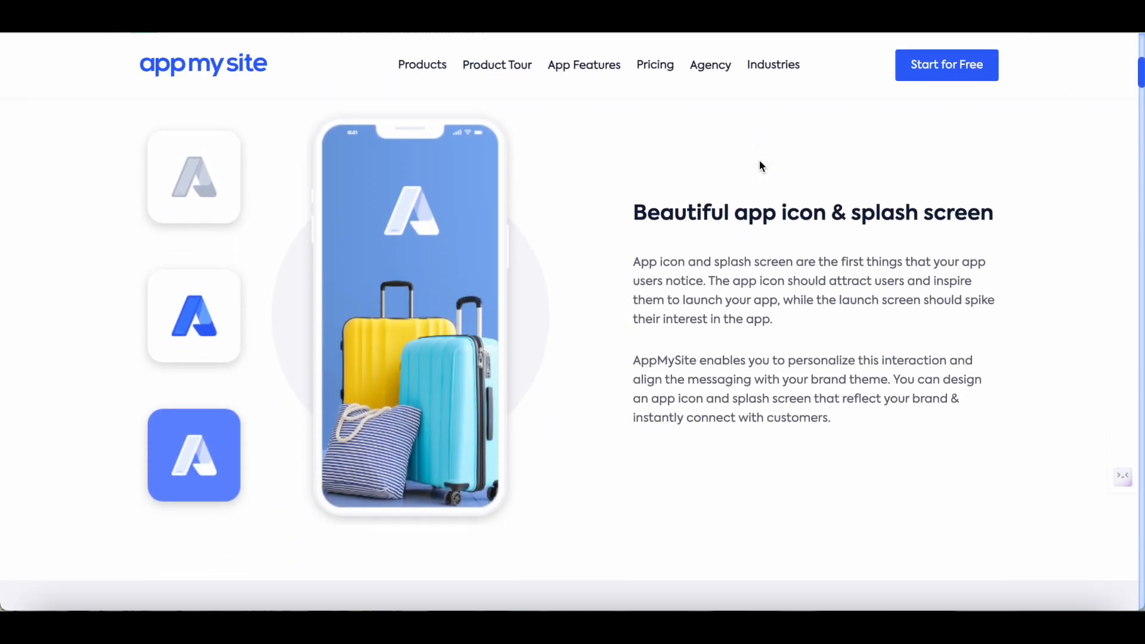
scroll(760, 160, down, 2)
scroll(760, 165, down, 3)
scroll(760, 164, down, 1)
scroll(760, 165, down, 3)
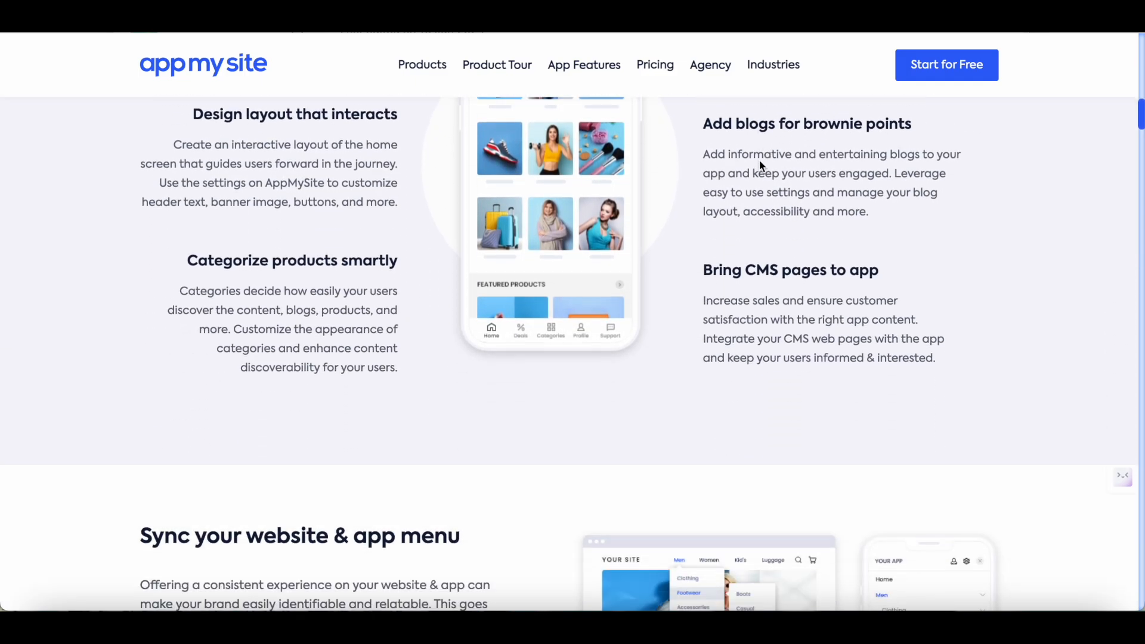
scroll(760, 166, down, 2)
scroll(759, 164, down, 2)
scroll(760, 165, down, 1)
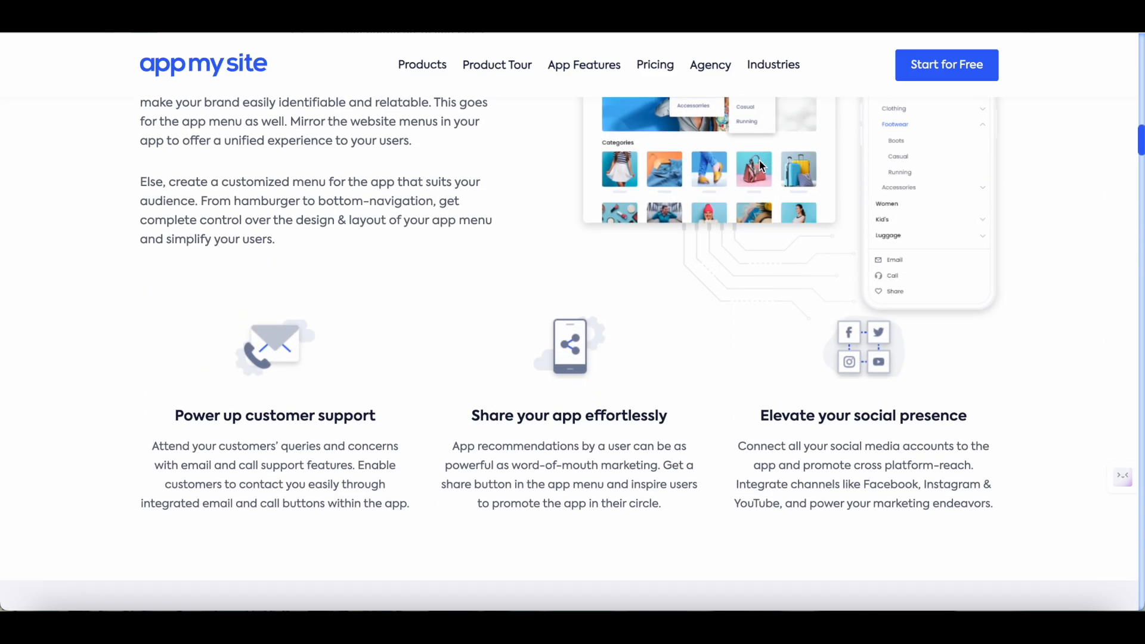
scroll(759, 165, down, 2)
scroll(760, 165, down, 2)
scroll(760, 165, down, 1)
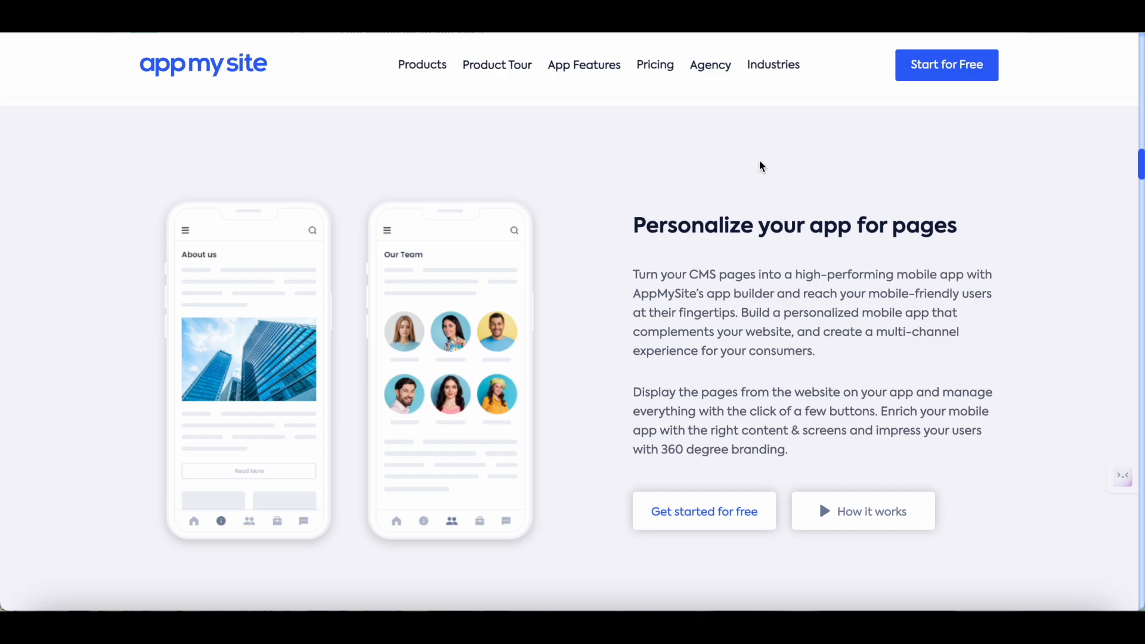
scroll(760, 165, down, 3)
scroll(760, 166, down, 2)
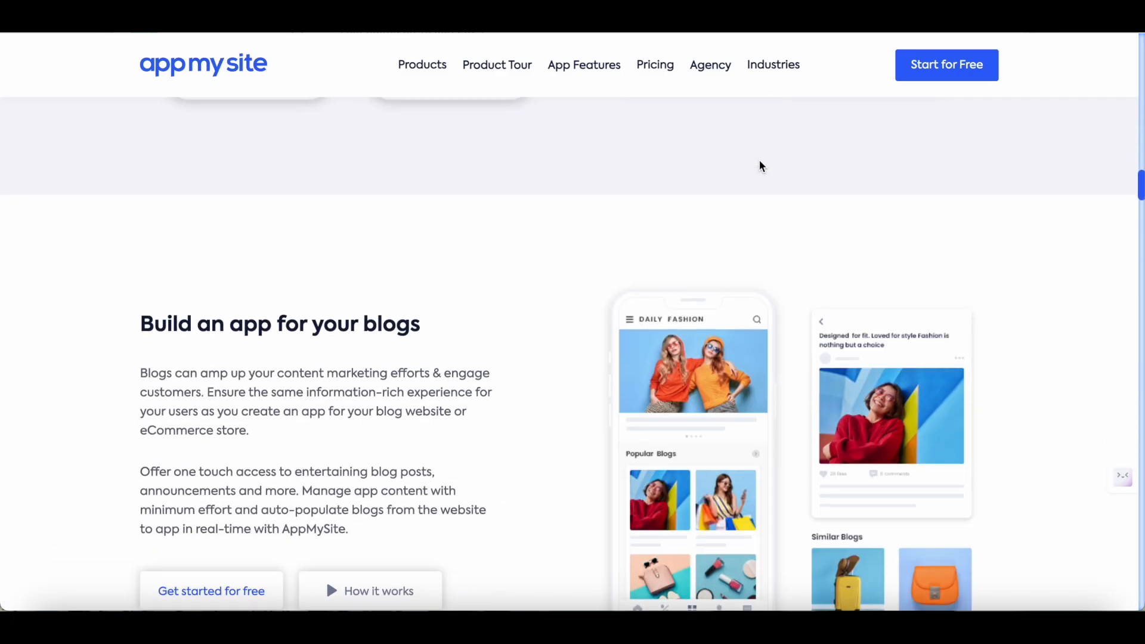
scroll(760, 165, down, 1)
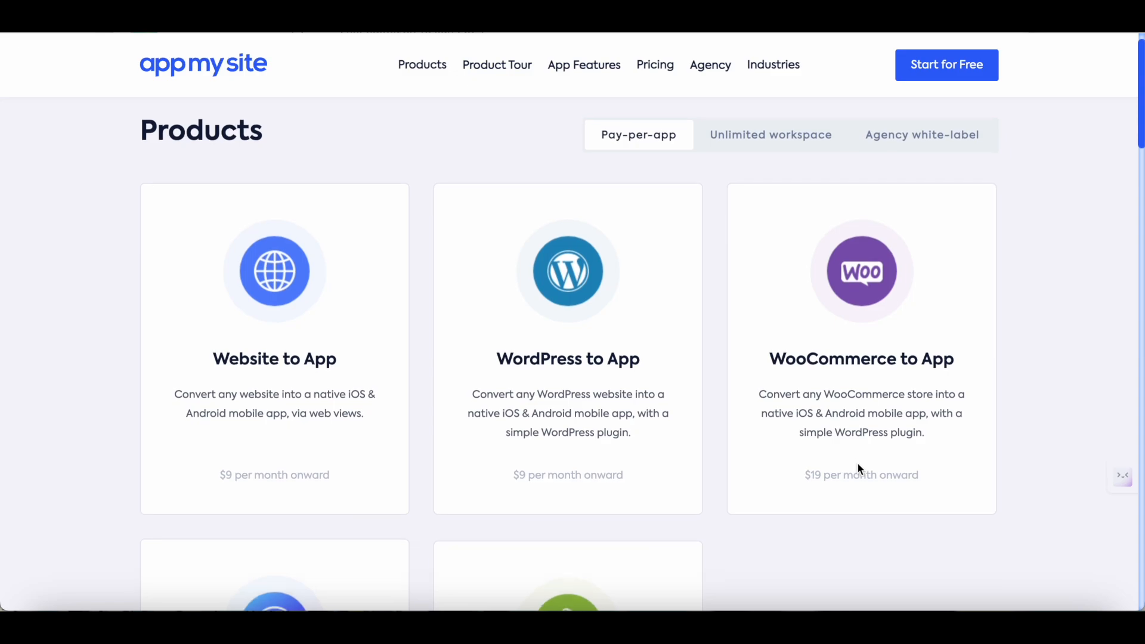
scroll(858, 465, down, 2)
scroll(857, 469, down, 1)
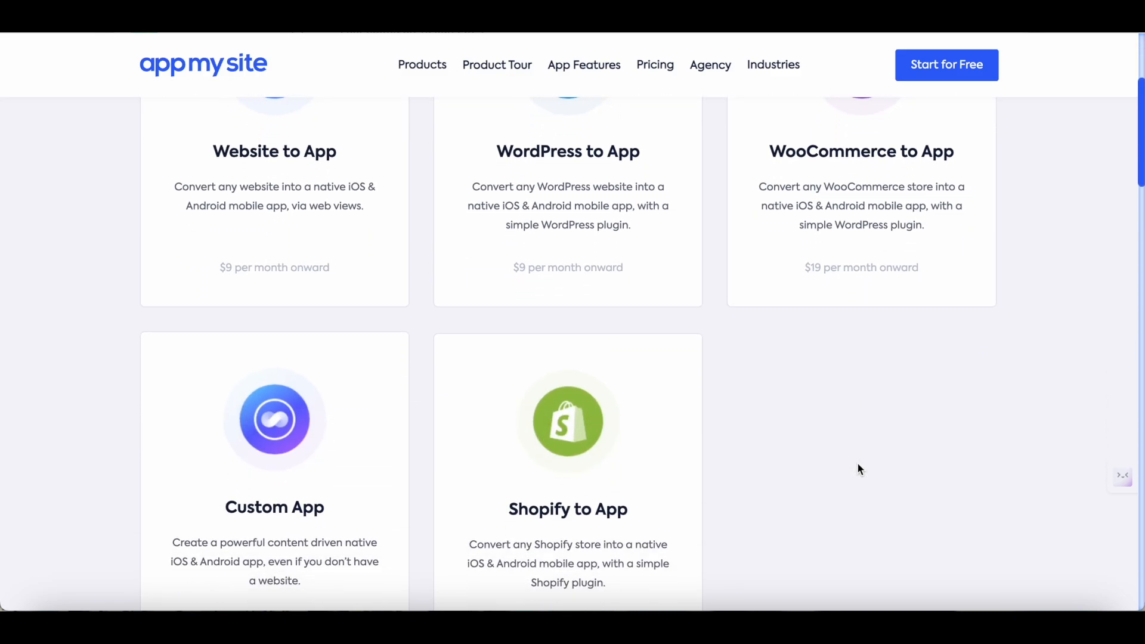
scroll(857, 469, down, 1)
scroll(858, 469, up, 2)
scroll(857, 470, up, 2)
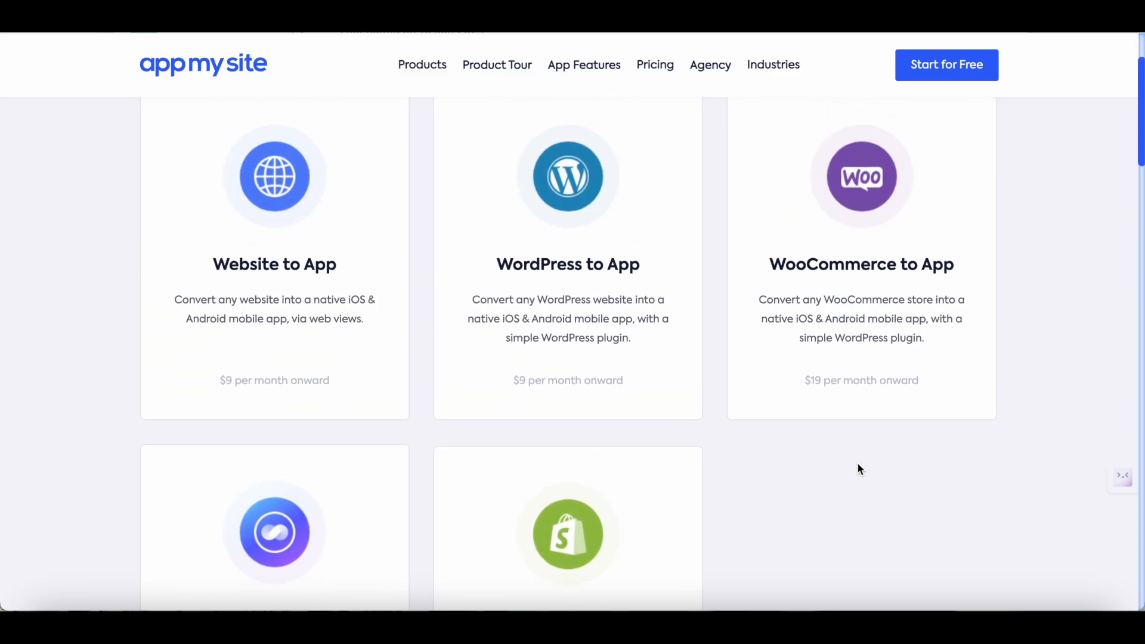
scroll(857, 469, up, 1)
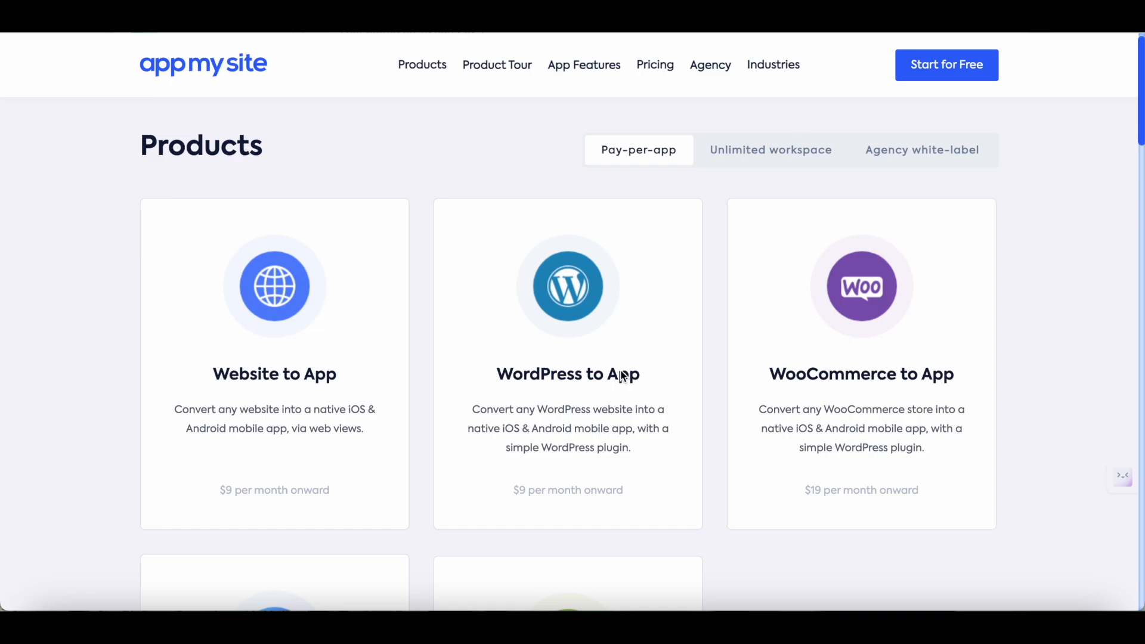
Show the WordPress to App plans with monthly pricing instead of yearly.
click(586, 483)
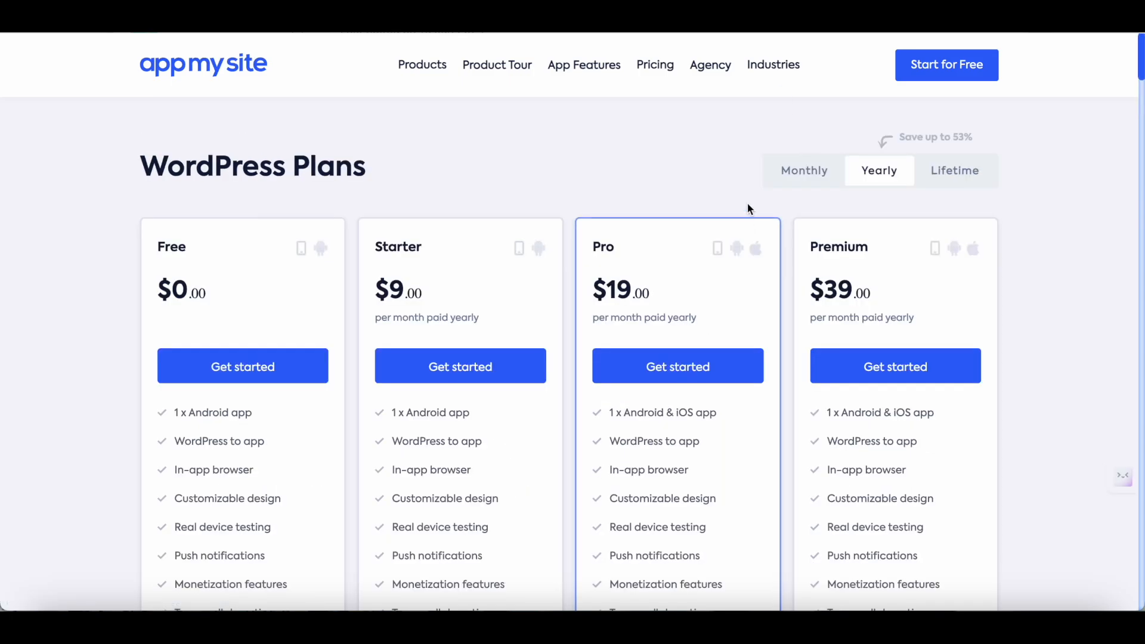
click(798, 176)
scroll(626, 225, down, 1)
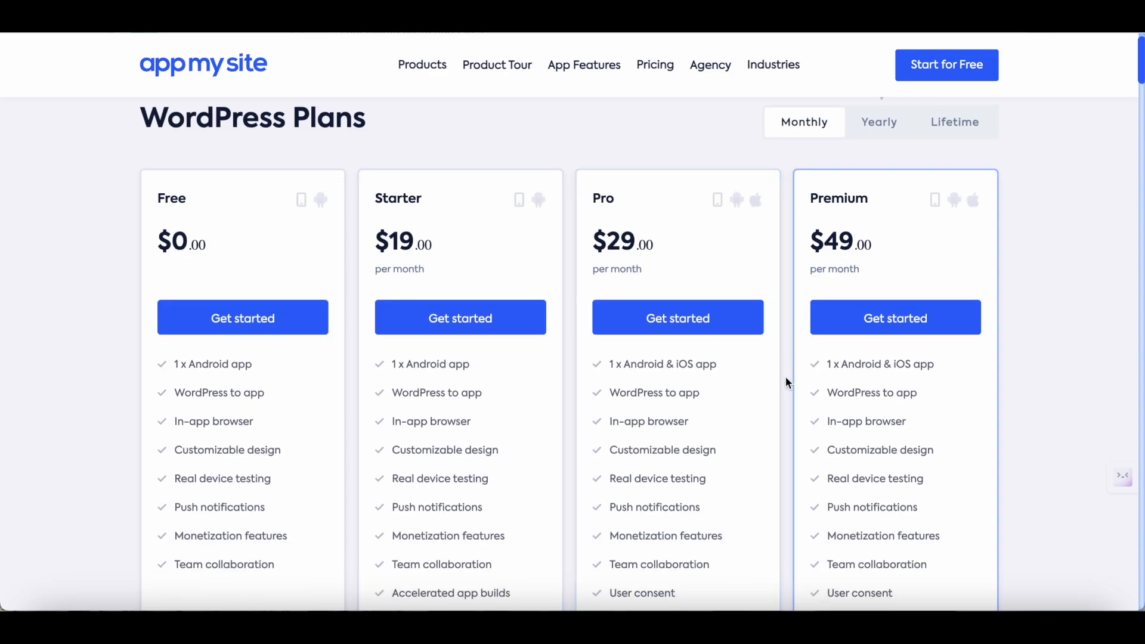
scroll(781, 393, down, 1)
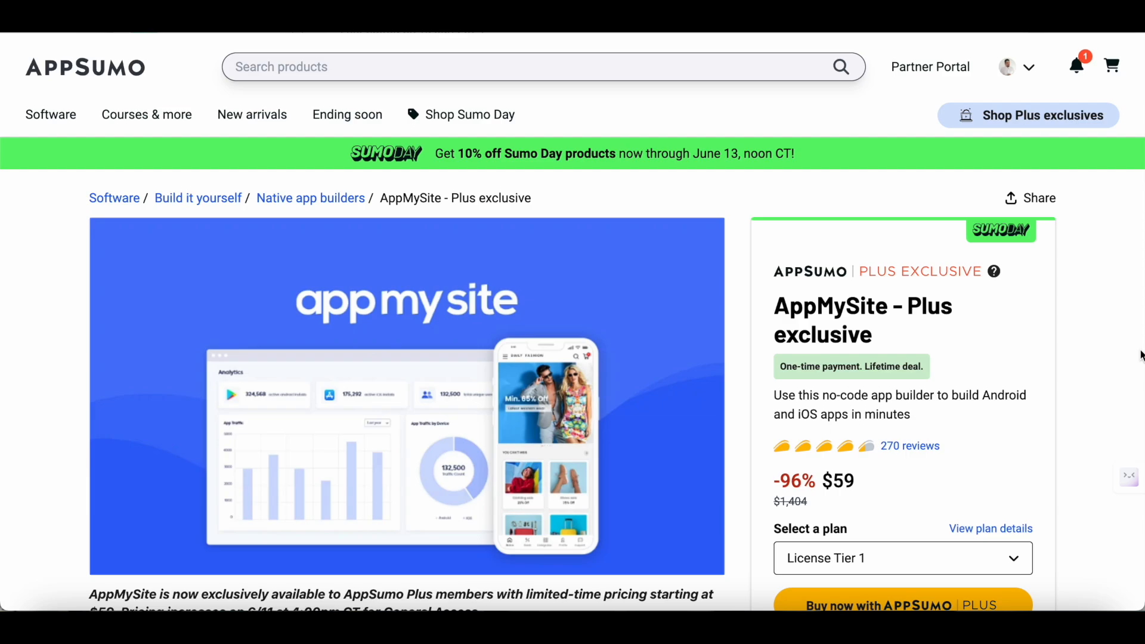
scroll(1141, 355, down, 1)
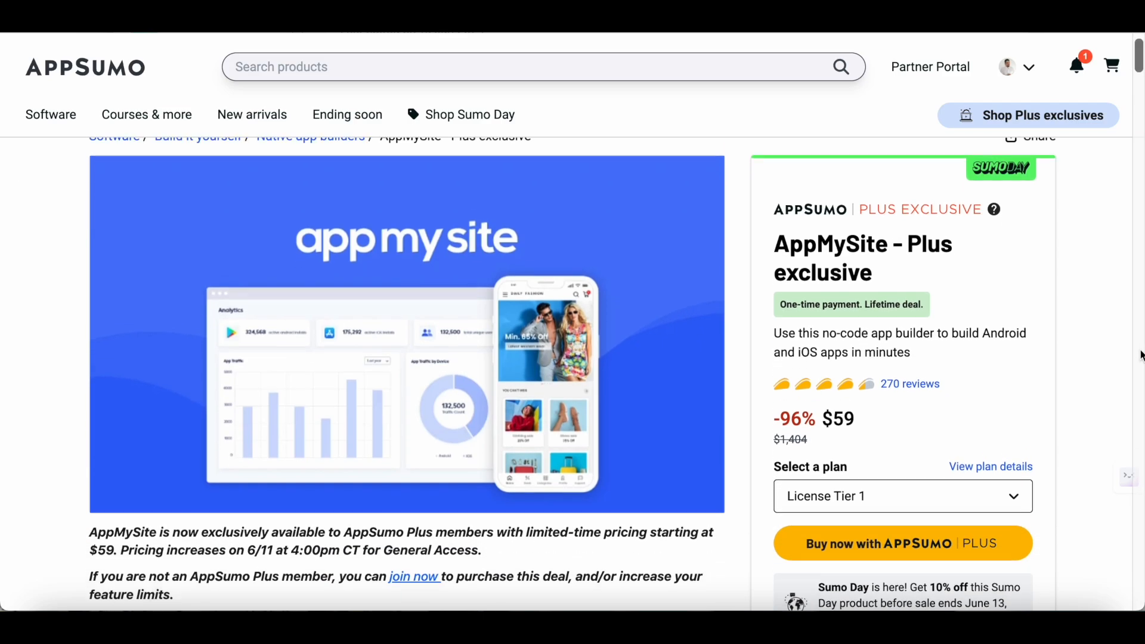
scroll(1141, 356, down, 3)
scroll(1141, 355, down, 3)
scroll(1141, 355, down, 2)
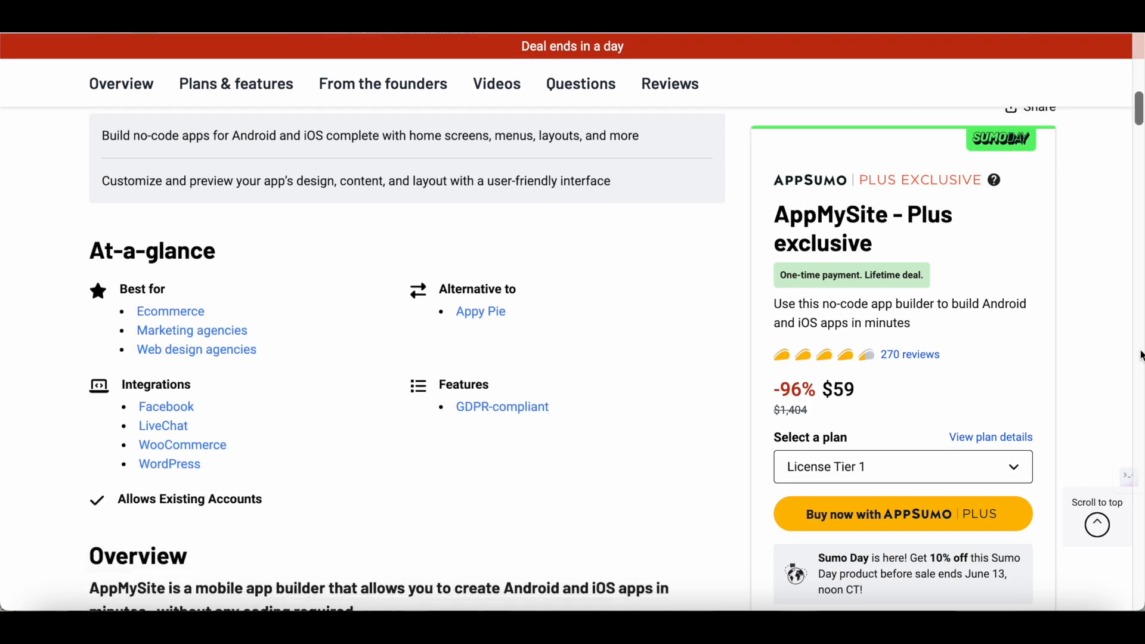
scroll(1141, 355, down, 3)
scroll(1141, 355, down, 2)
scroll(1140, 355, down, 2)
scroll(1140, 355, down, 2)
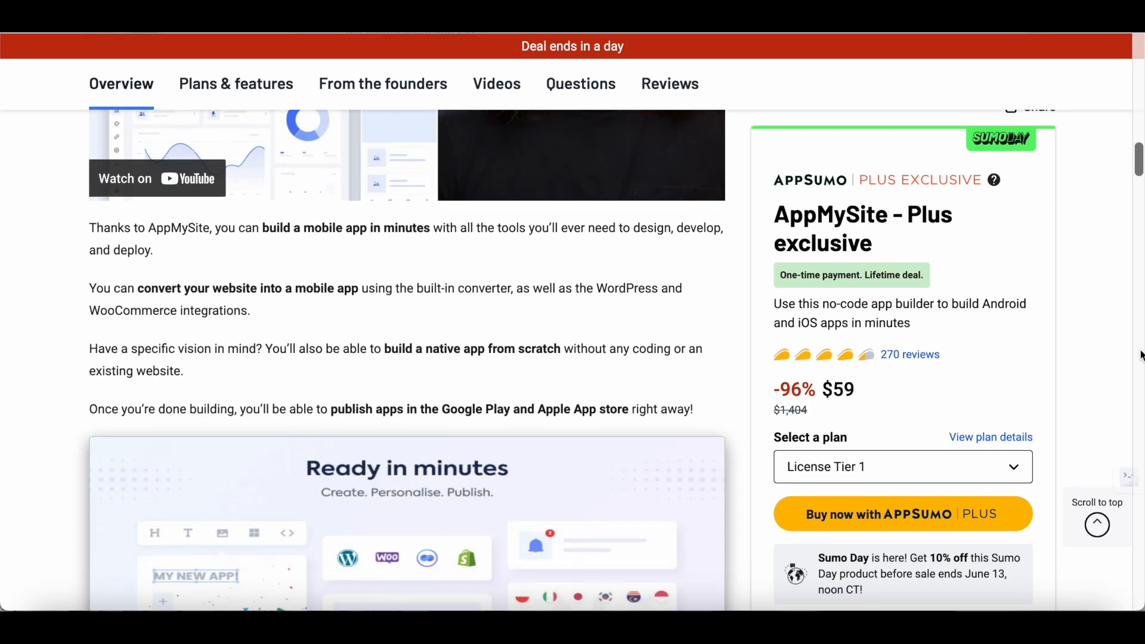
scroll(1140, 355, down, 3)
scroll(1141, 355, down, 2)
scroll(1141, 355, down, 4)
scroll(1141, 355, down, 2)
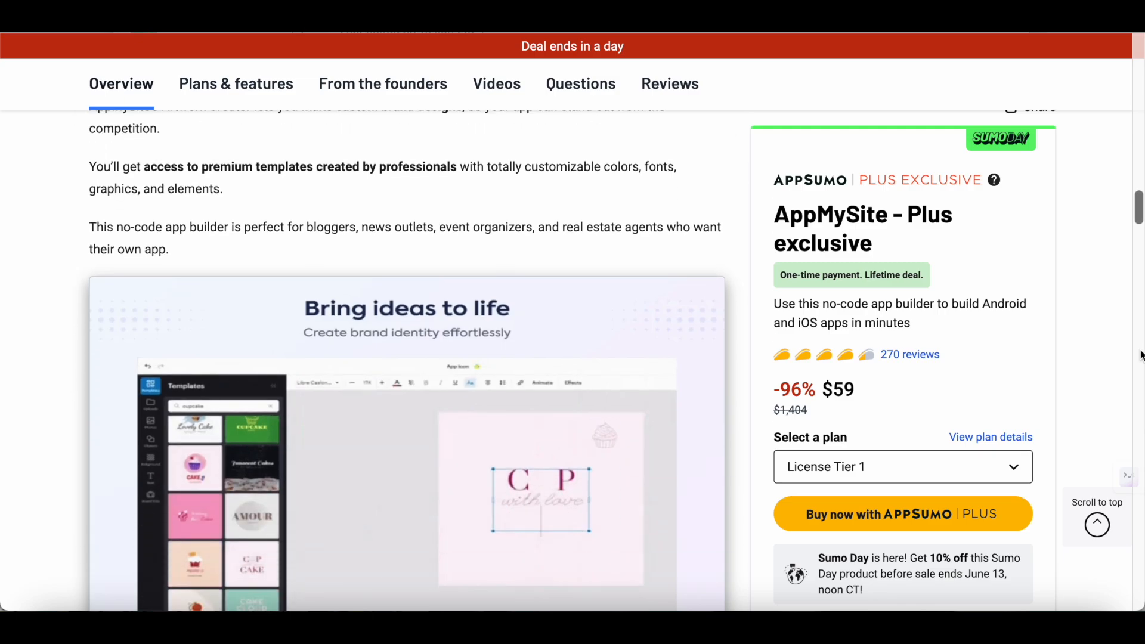
scroll(1141, 355, down, 1)
scroll(1140, 355, down, 1)
scroll(1142, 356, down, 3)
scroll(1141, 355, down, 3)
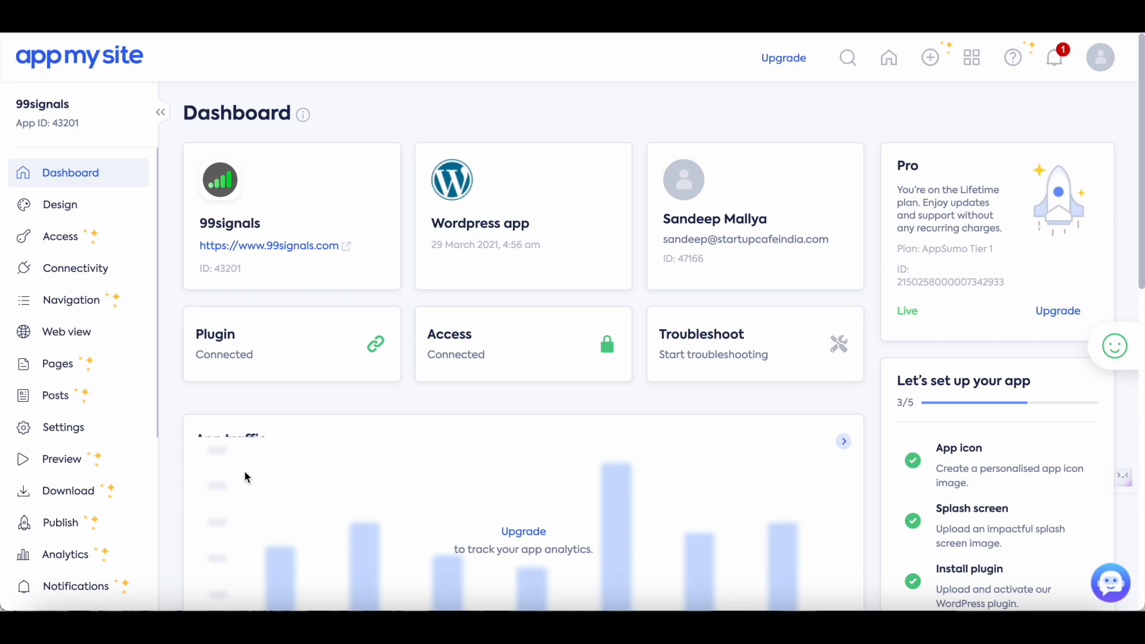
Bring up the app's General settings and the Product change options.
click(90, 437)
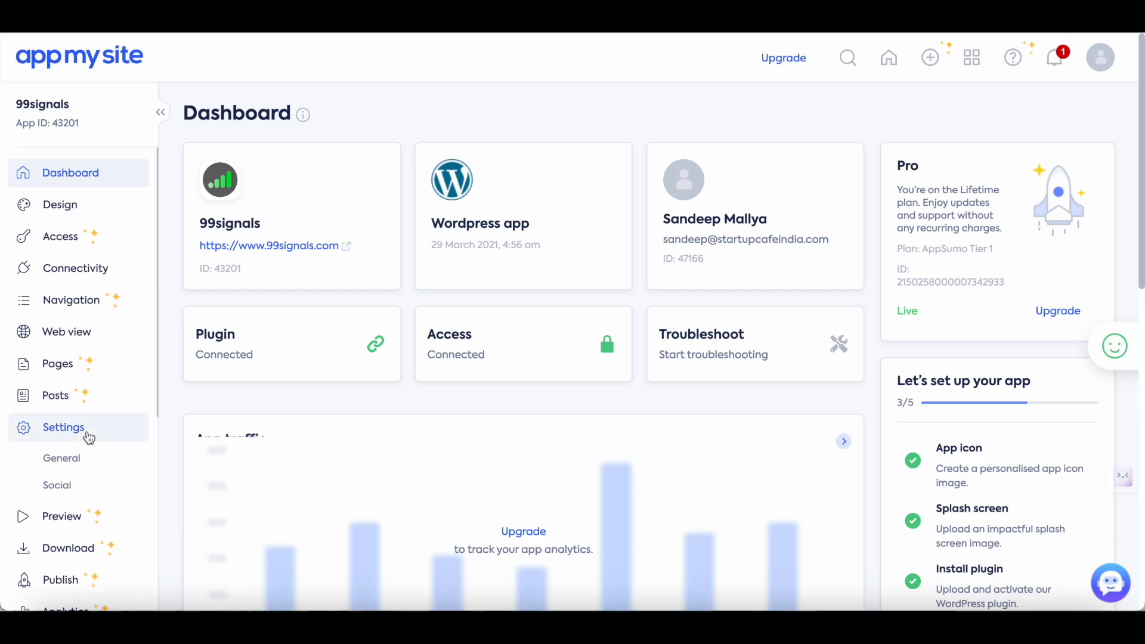
click(85, 458)
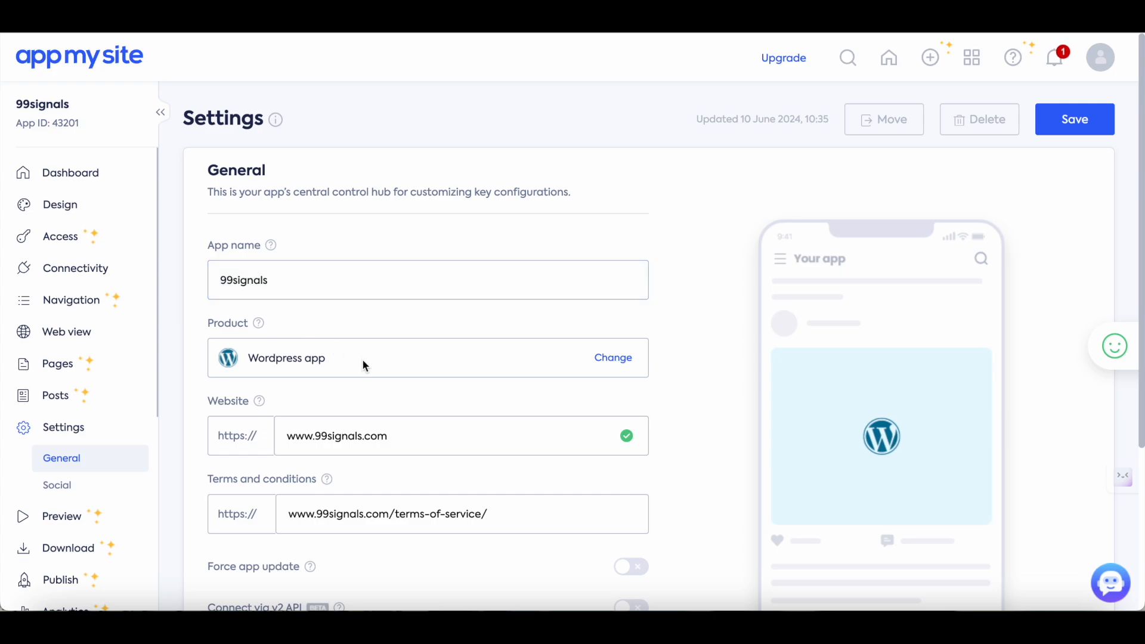
click(615, 358)
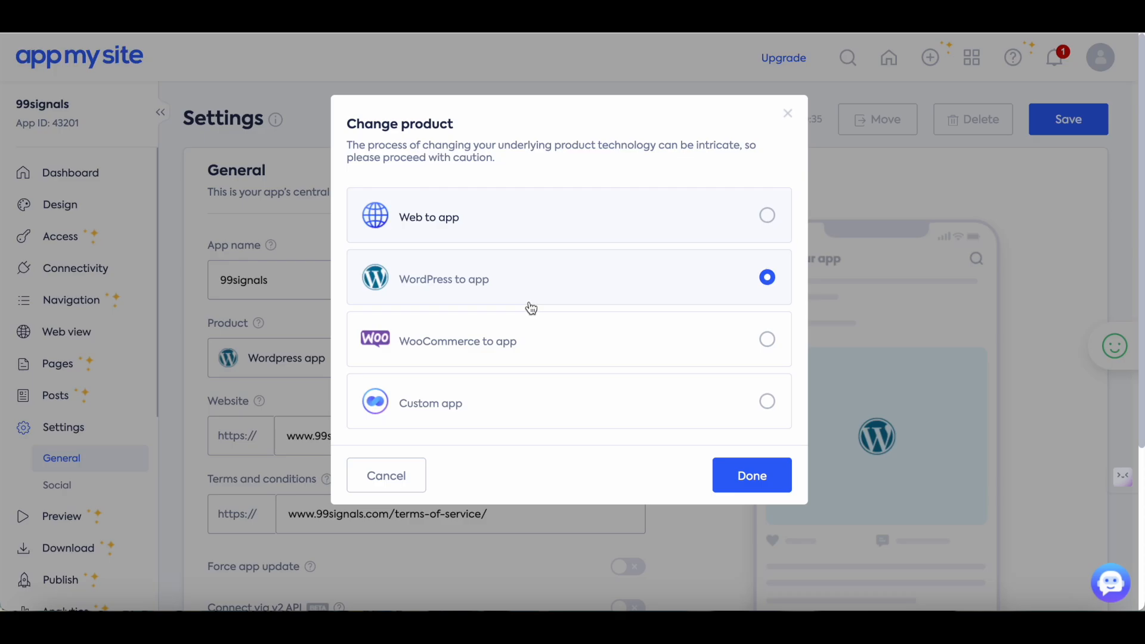
Keep WordPress to app as the product, confirm with Done, and save the general settings.
click(740, 467)
click(497, 453)
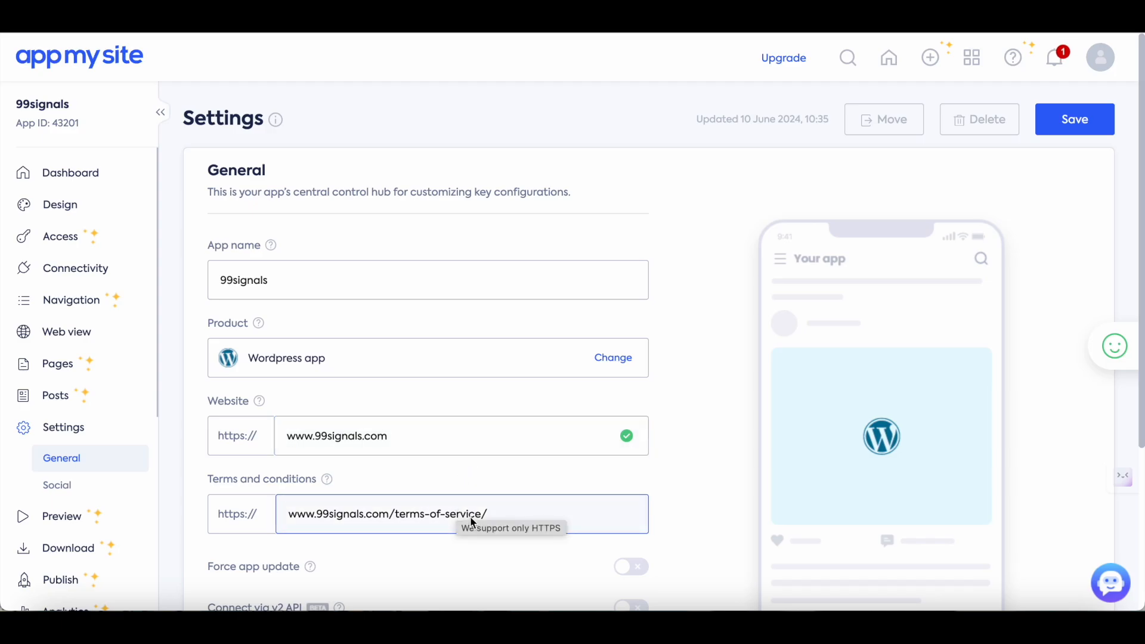
scroll(668, 447, down, 2)
scroll(669, 448, up, 2)
click(1073, 127)
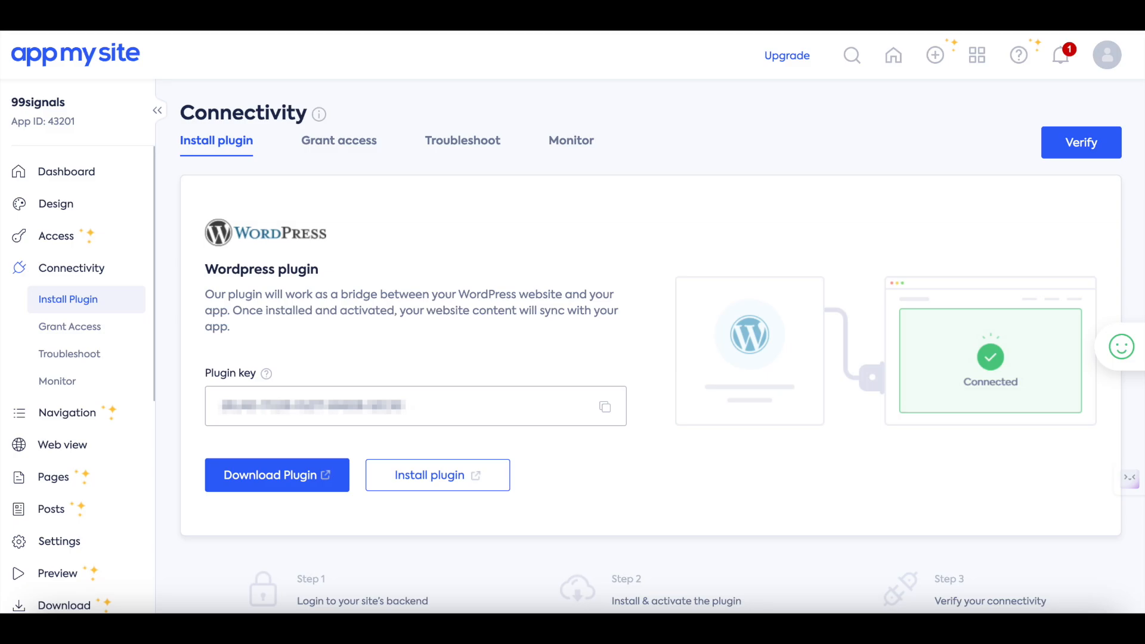
Show the Monitor connectivity settings with weekly Monday 9:00 AM checks and email alerts.
click(573, 142)
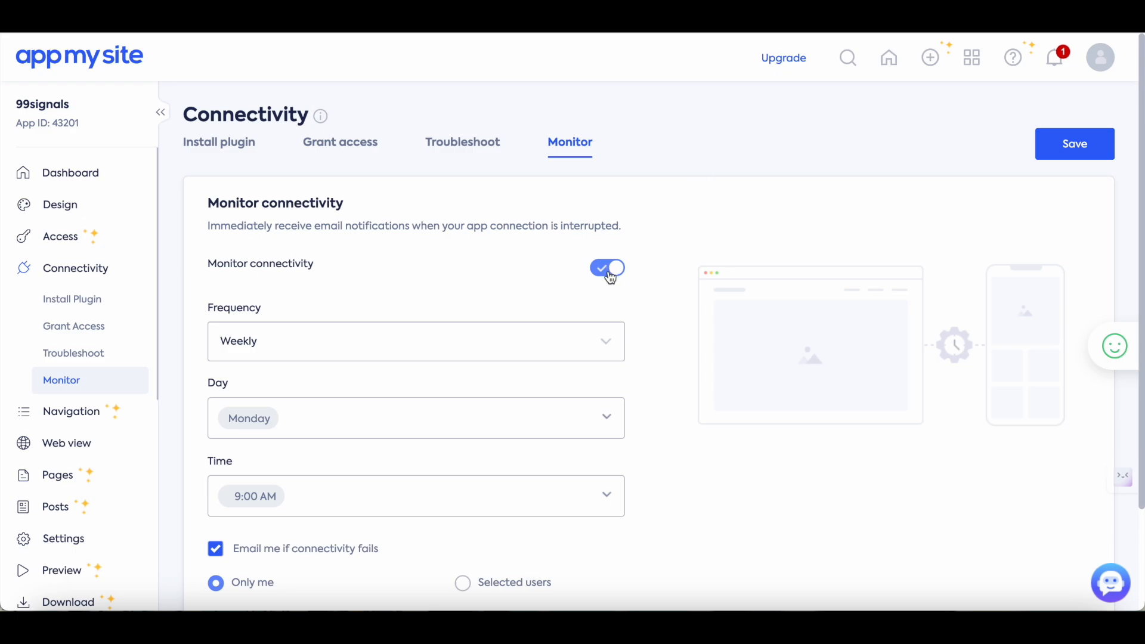
scroll(598, 301, down, 1)
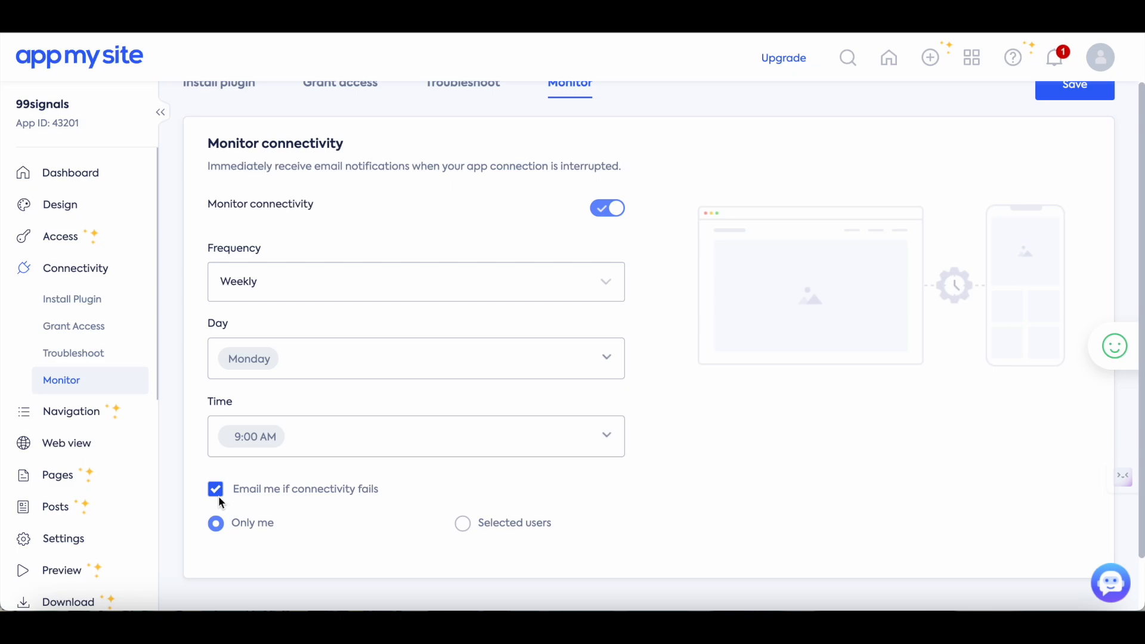
scroll(642, 440, up, 1)
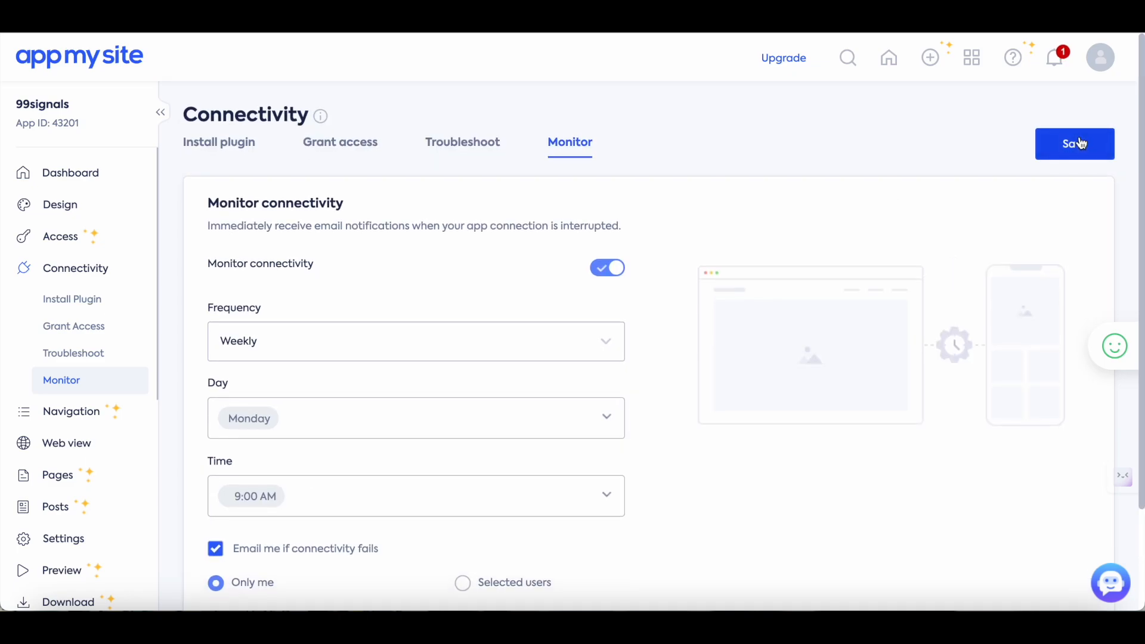
Go through Design to the Splash page and start designing a new splash screen.
click(101, 204)
click(94, 234)
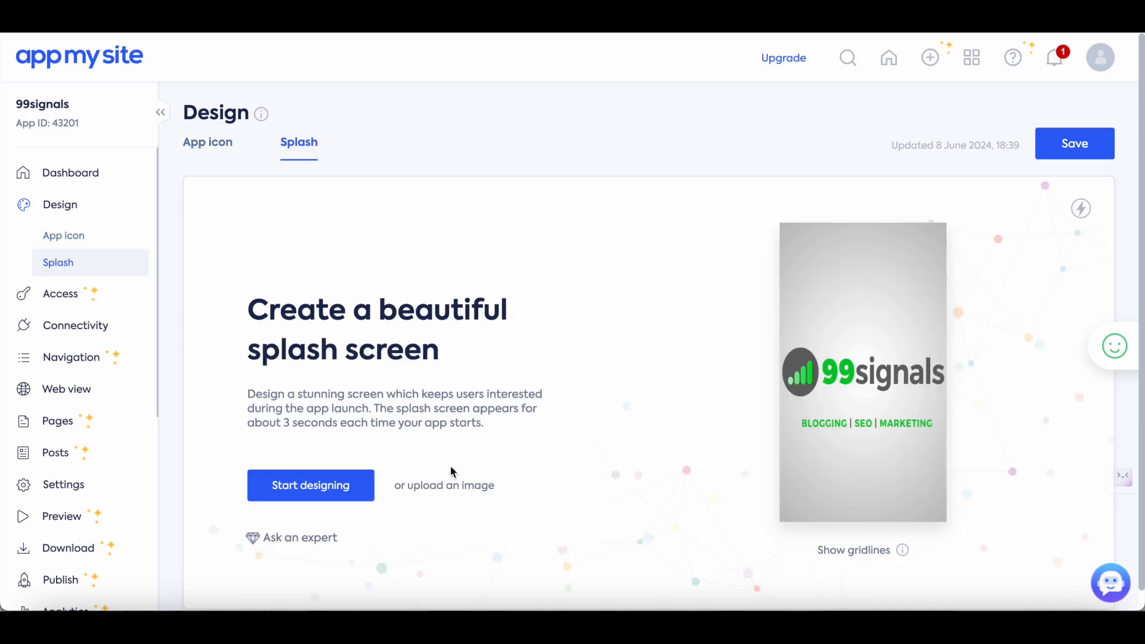
click(352, 494)
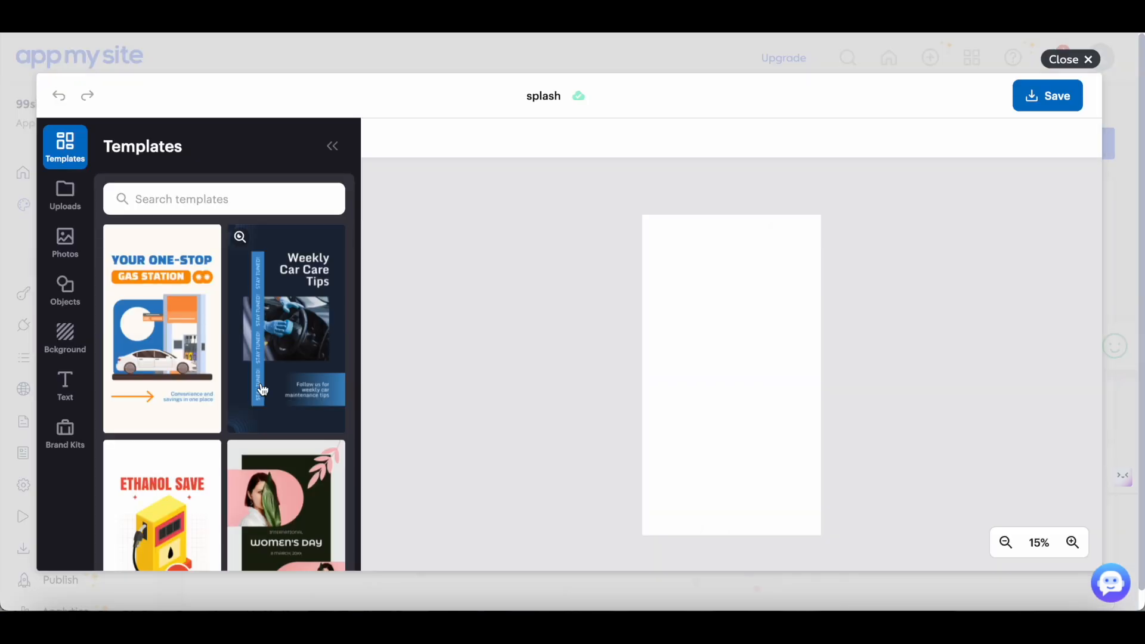
scroll(268, 385, down, 3)
scroll(262, 390, down, 5)
scroll(262, 391, down, 2)
scroll(262, 390, down, 3)
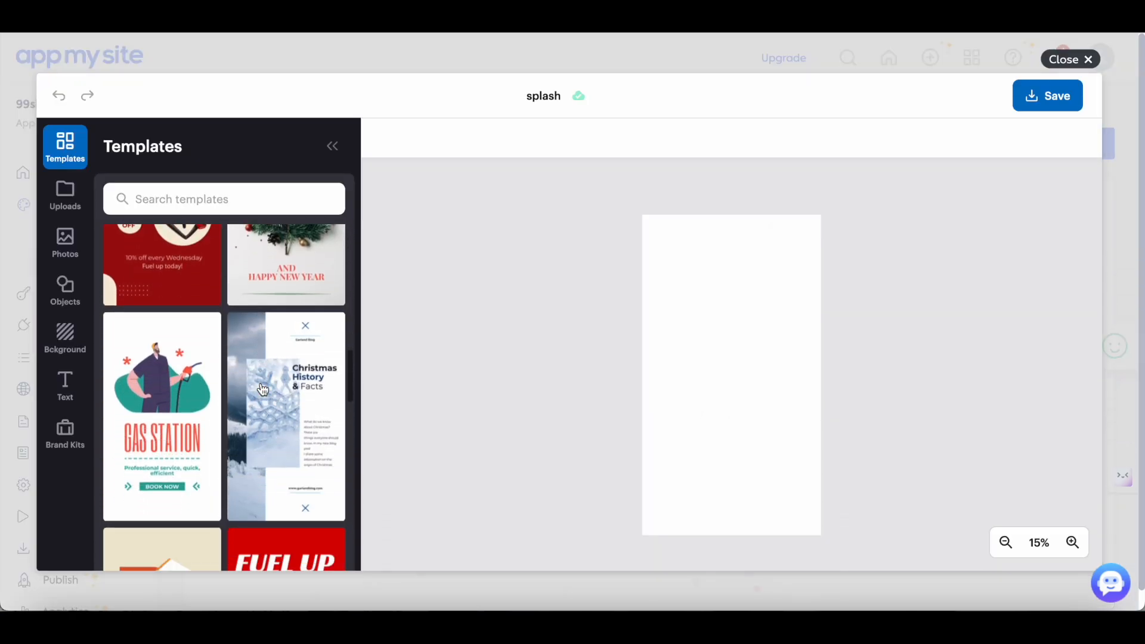
scroll(263, 390, down, 2)
scroll(263, 391, down, 1)
Try the Fuel Up Friday template, inspecting its fuel pump picture, FRIDAY and FUEL UP texts.
click(262, 390)
click(737, 324)
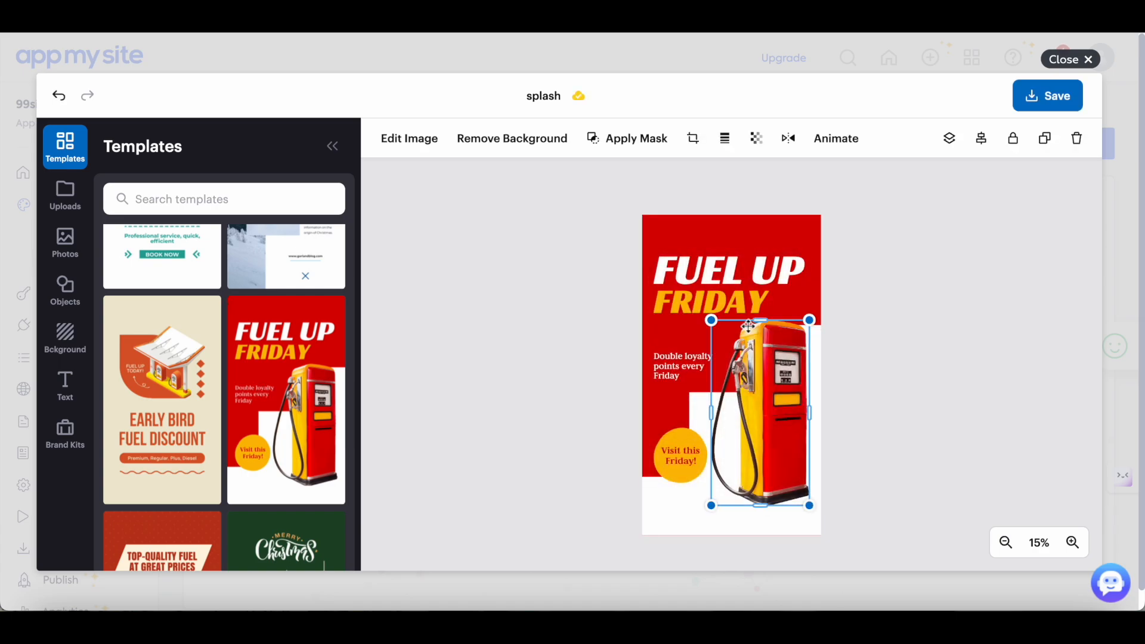
click(731, 304)
click(726, 265)
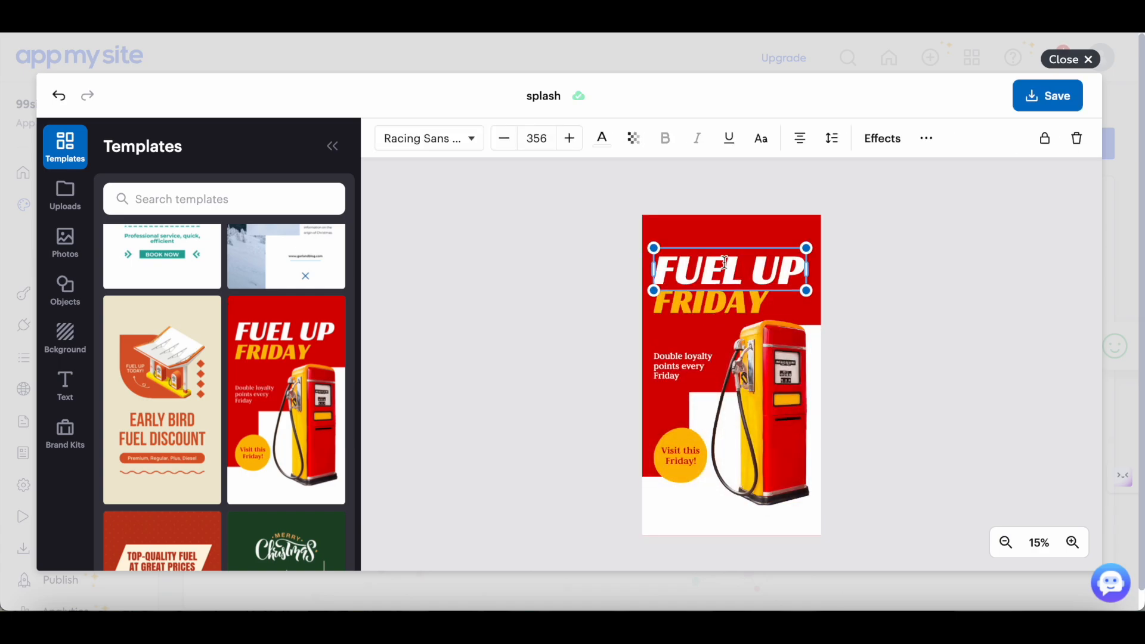
click(551, 460)
scroll(315, 462, down, 3)
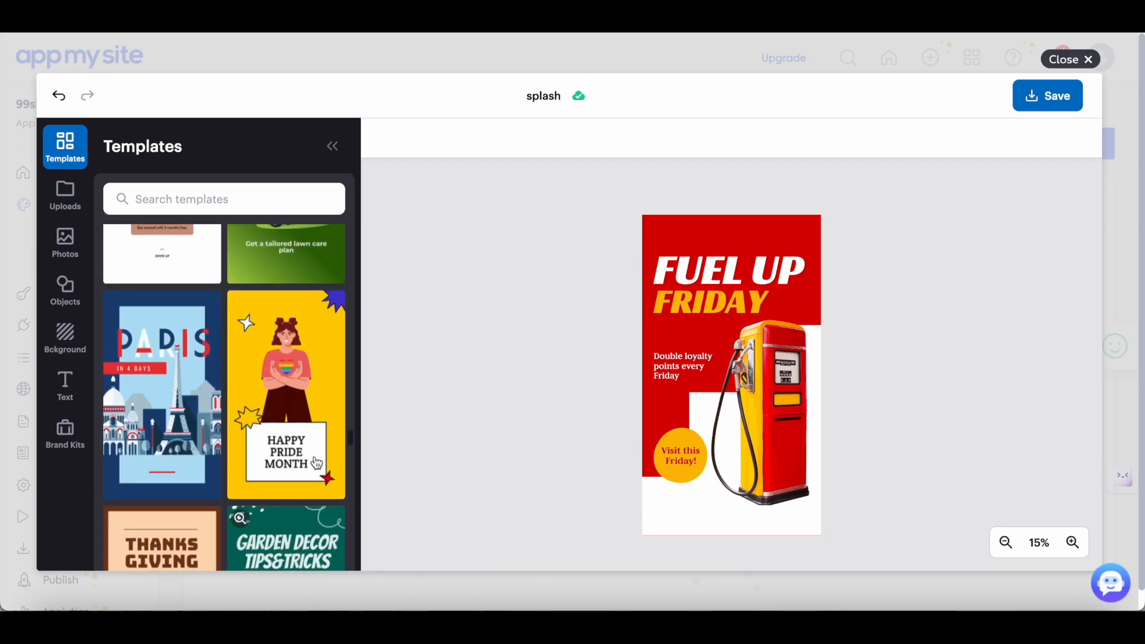
scroll(316, 463, down, 3)
scroll(315, 463, down, 3)
scroll(315, 463, down, 3)
scroll(316, 462, down, 1)
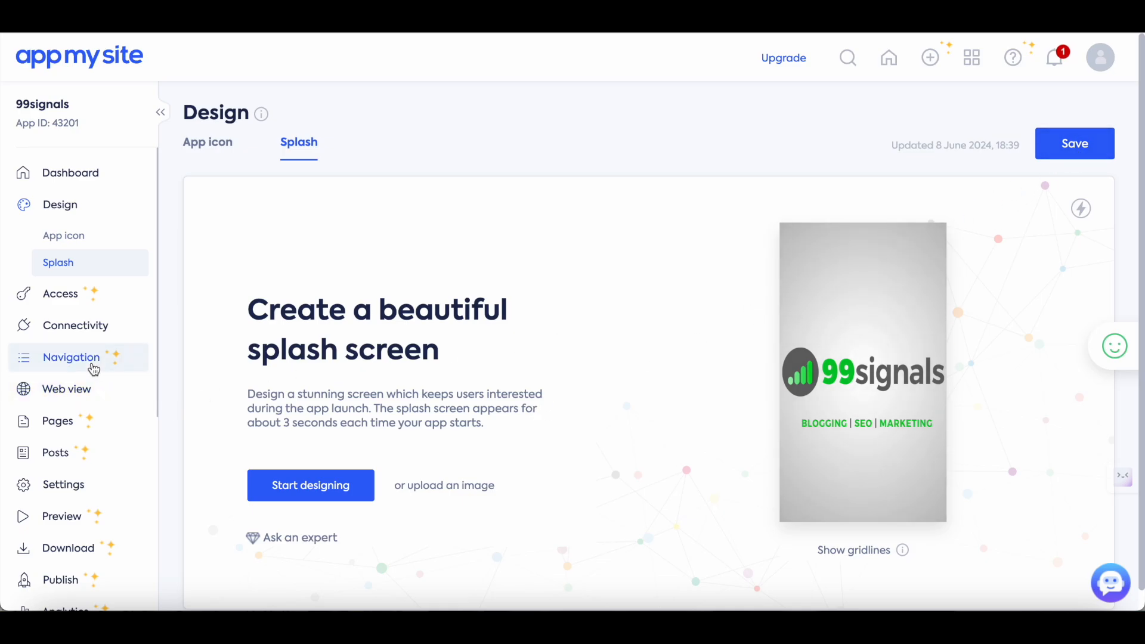
Leave the 99signals splash as is and go to the Navigation Color Theme settings.
click(72, 358)
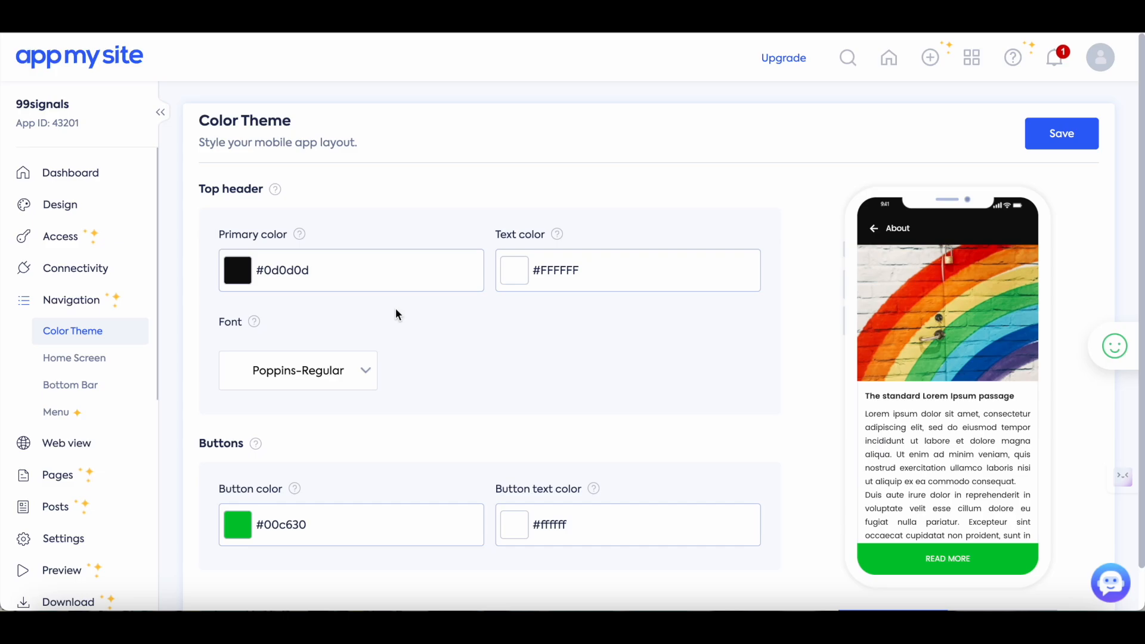
click(371, 328)
scroll(382, 433, down, 2)
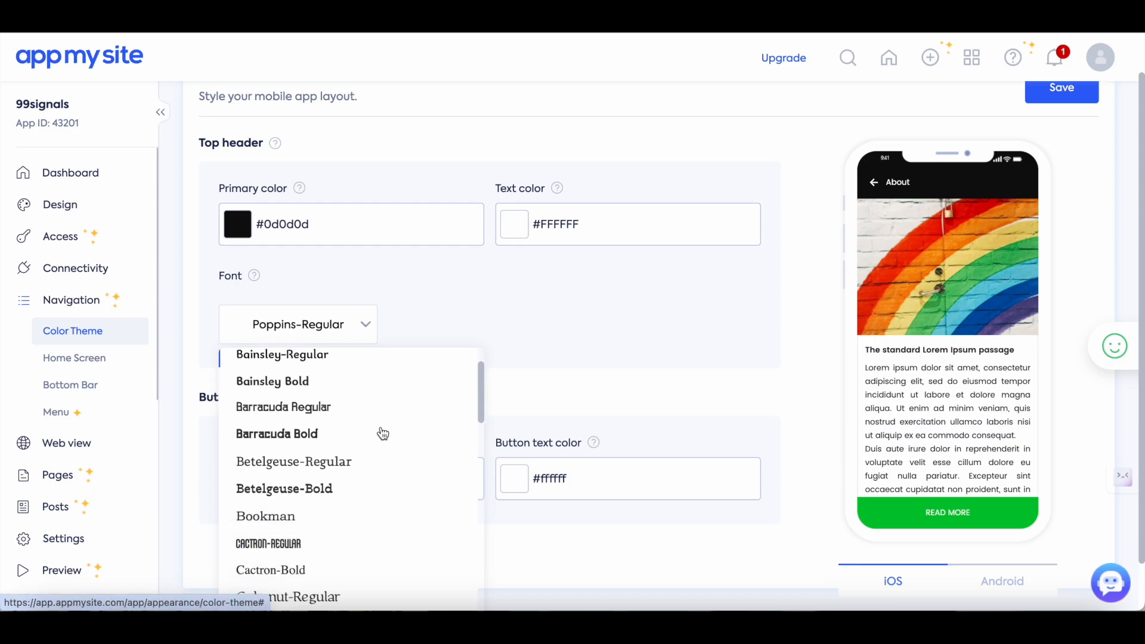
scroll(383, 433, down, 3)
scroll(382, 434, up, 3)
click(470, 331)
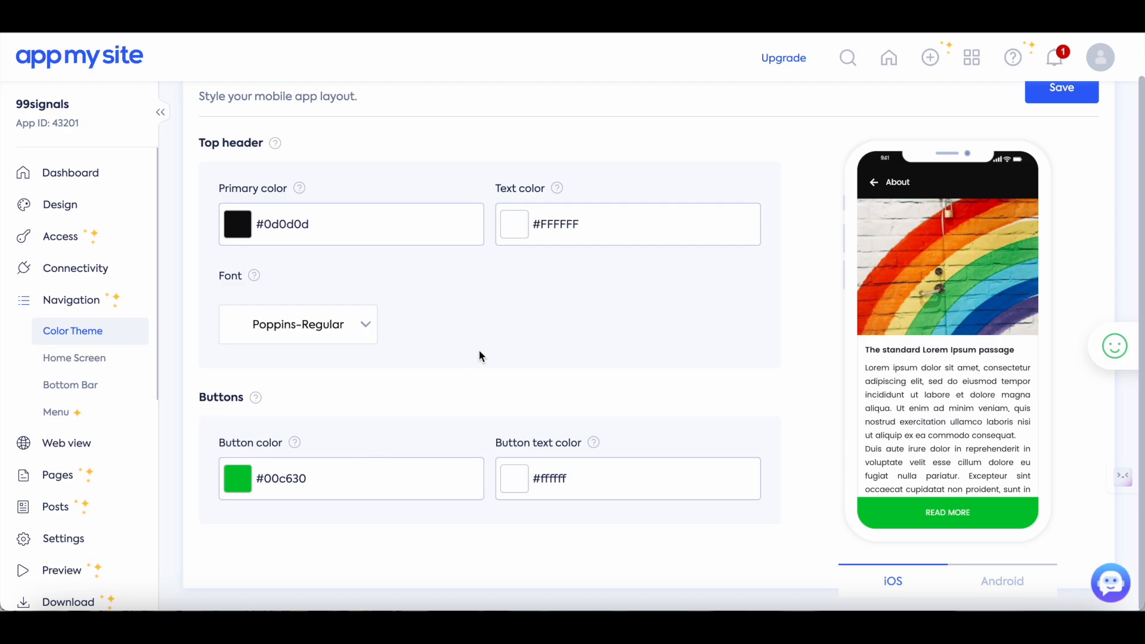
scroll(479, 356, up, 1)
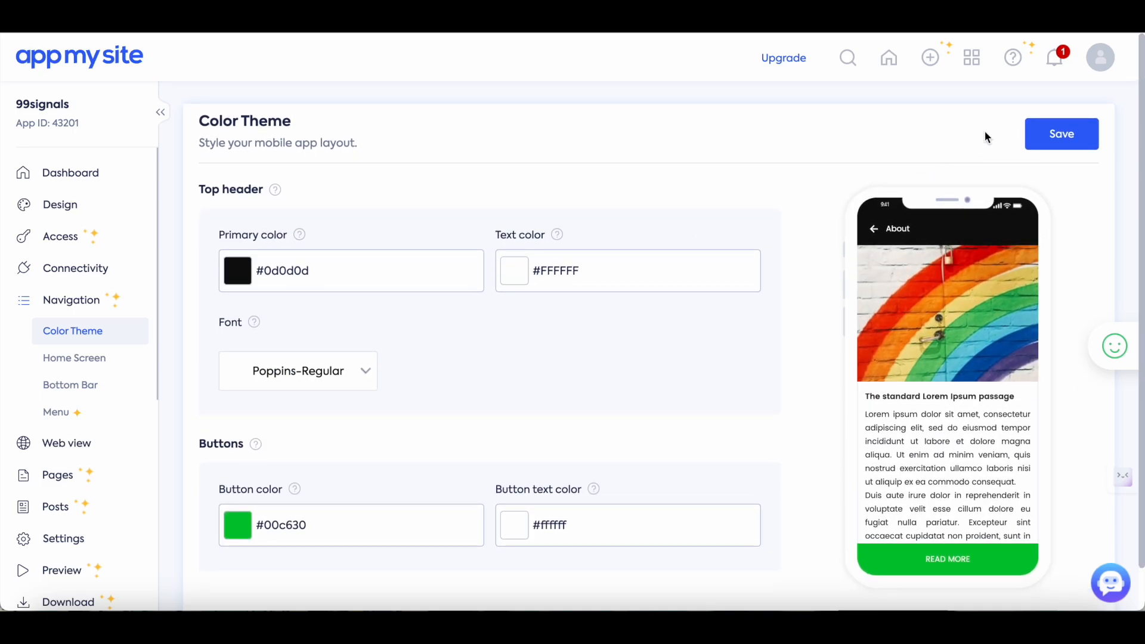
Turn off the Main Banner on the home screen and save the change.
click(94, 359)
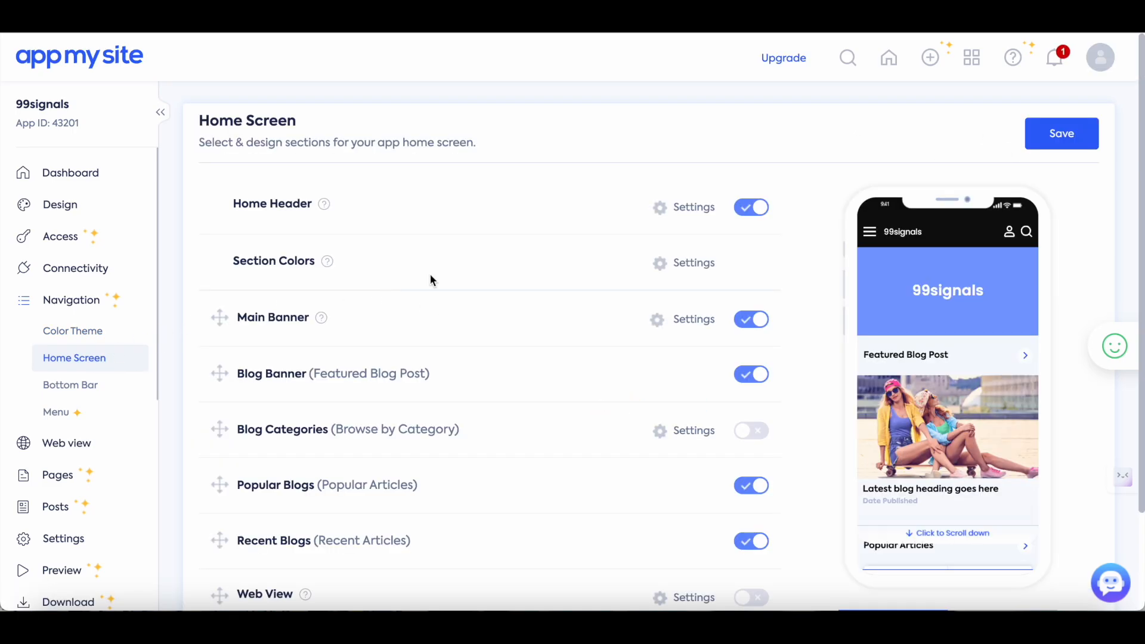
scroll(454, 281, down, 1)
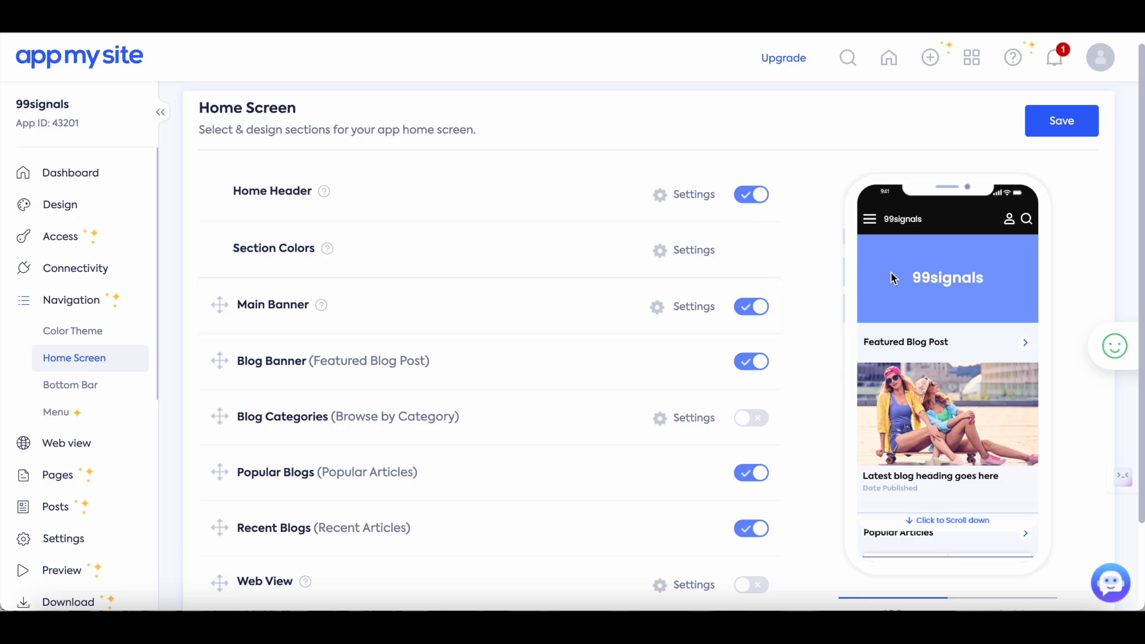
click(752, 308)
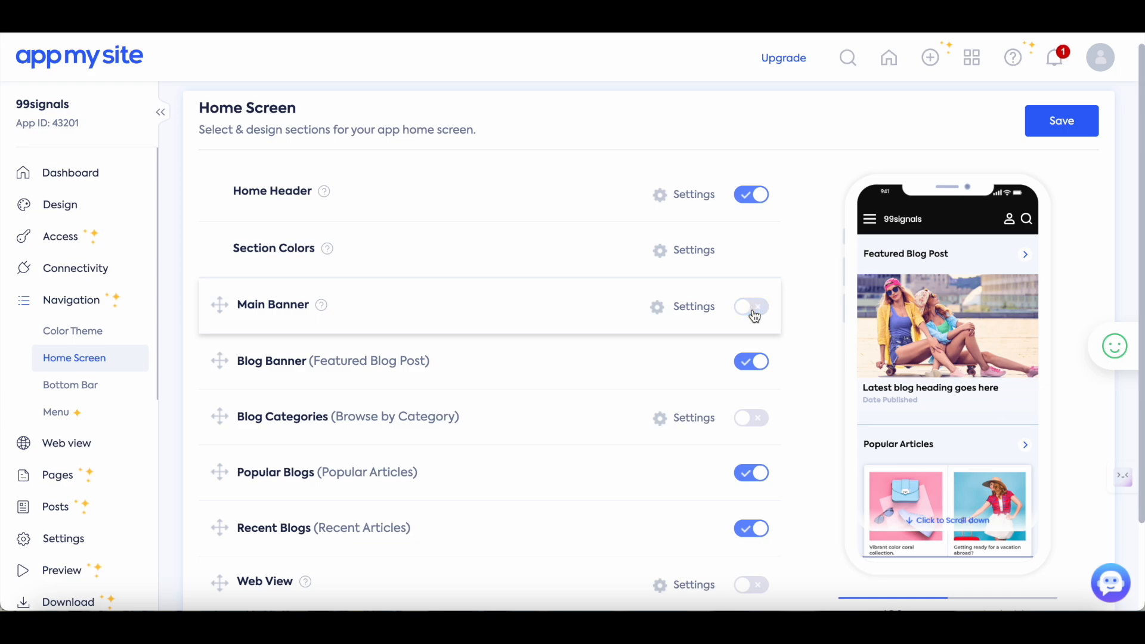
scroll(470, 369, down, 1)
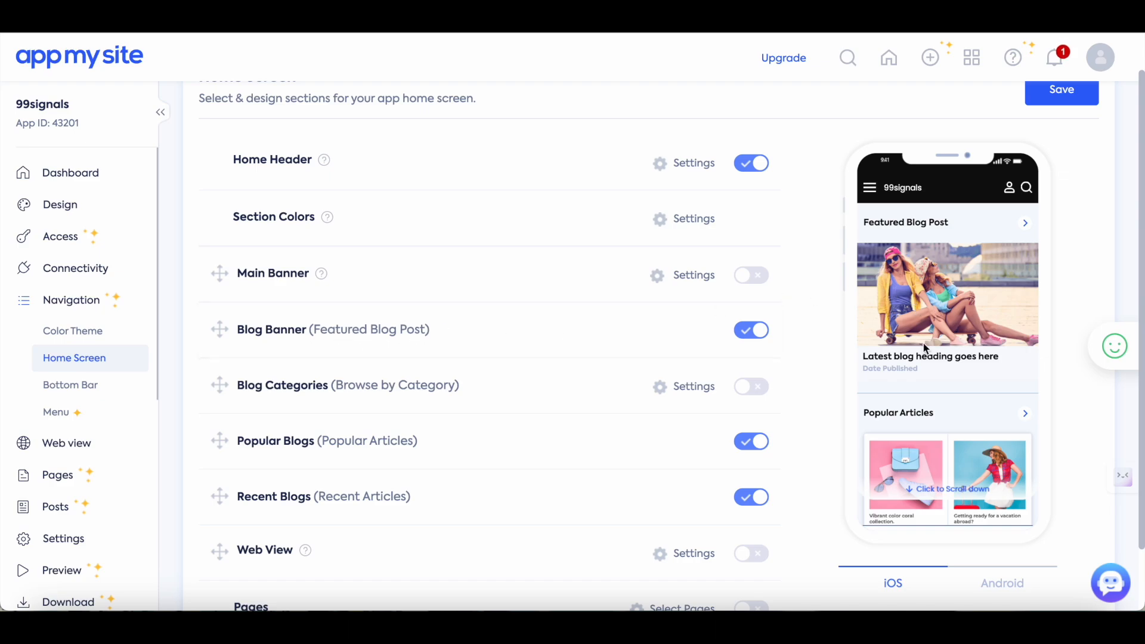
scroll(434, 408, down, 1)
scroll(435, 408, down, 1)
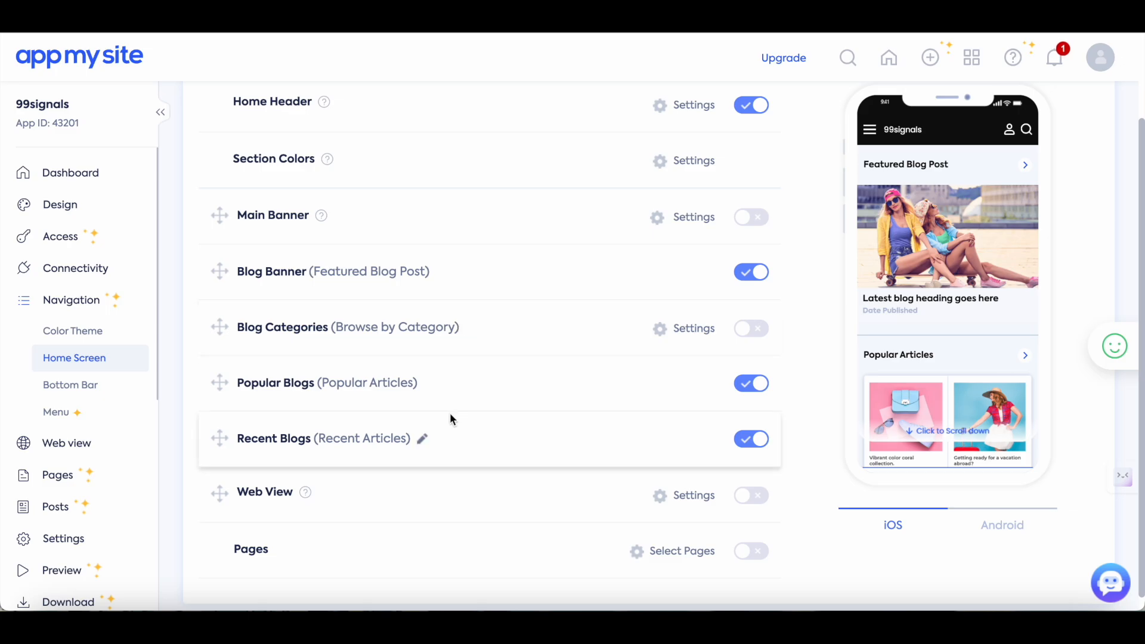
scroll(450, 419, down, 1)
scroll(487, 204, up, 3)
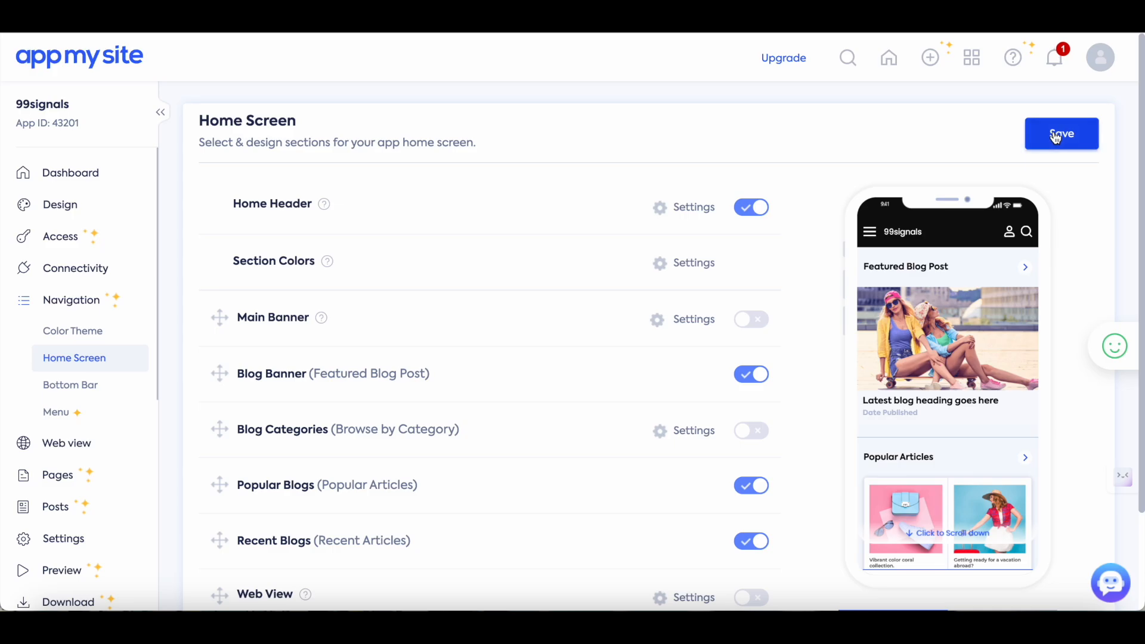
click(115, 418)
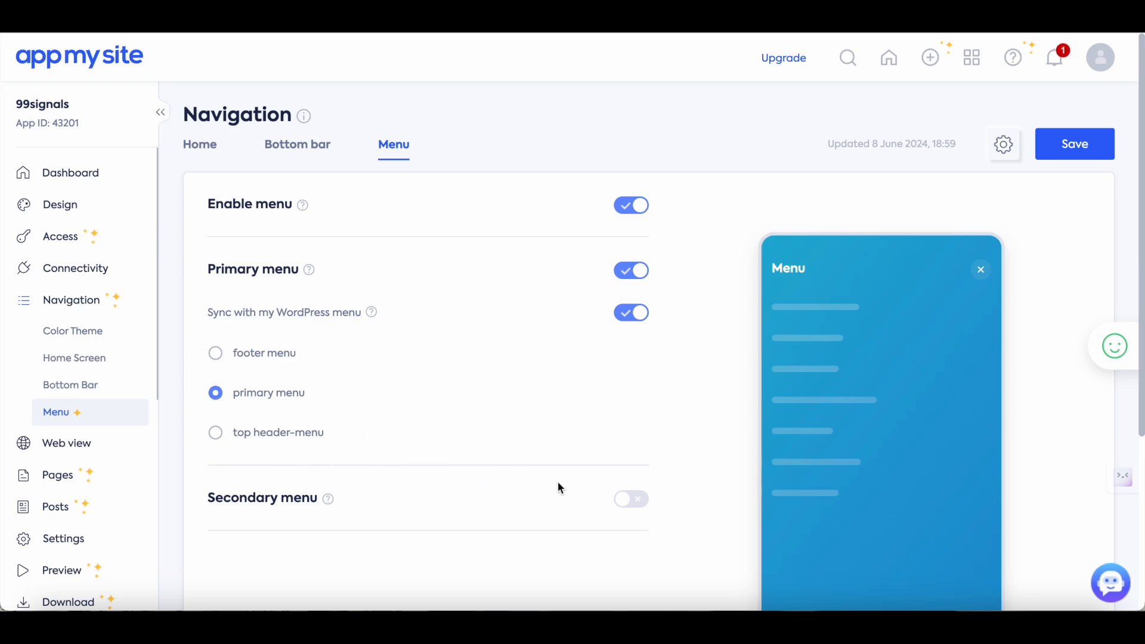
Toggle the secondary menu on then off again, save the menu settings, and go to Pages.
click(631, 498)
scroll(601, 493, down, 1)
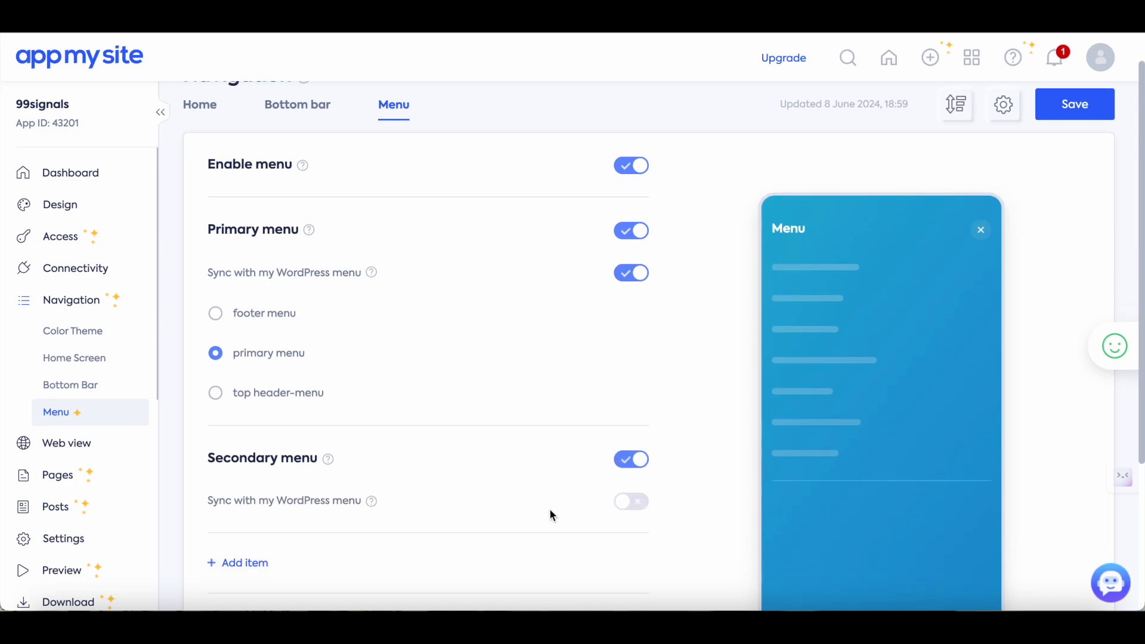
click(632, 460)
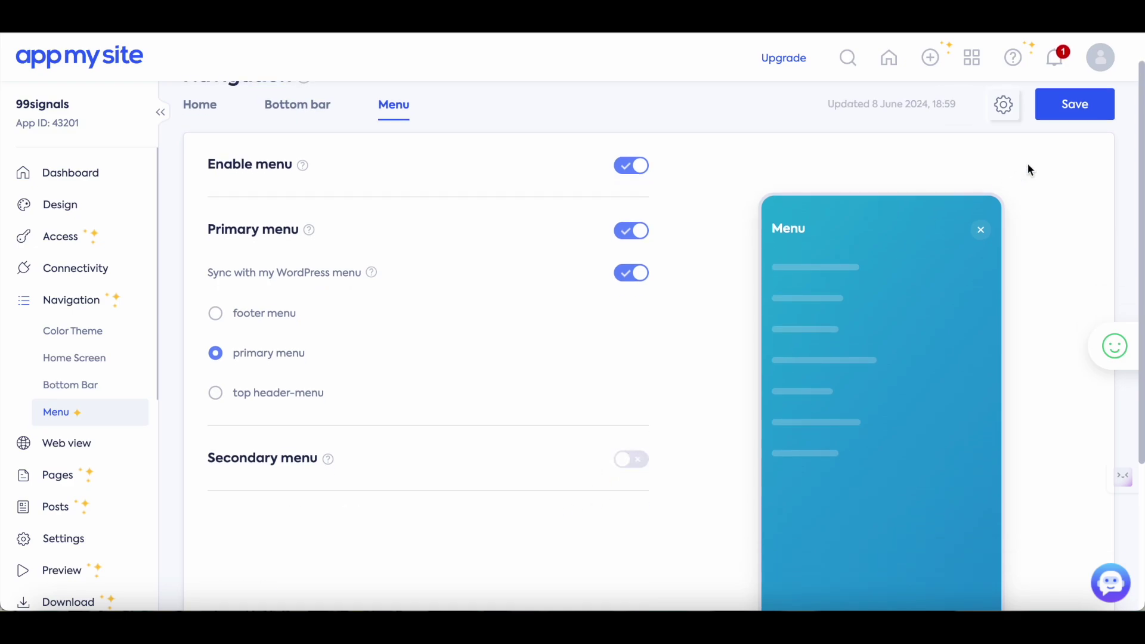
click(1080, 124)
click(99, 473)
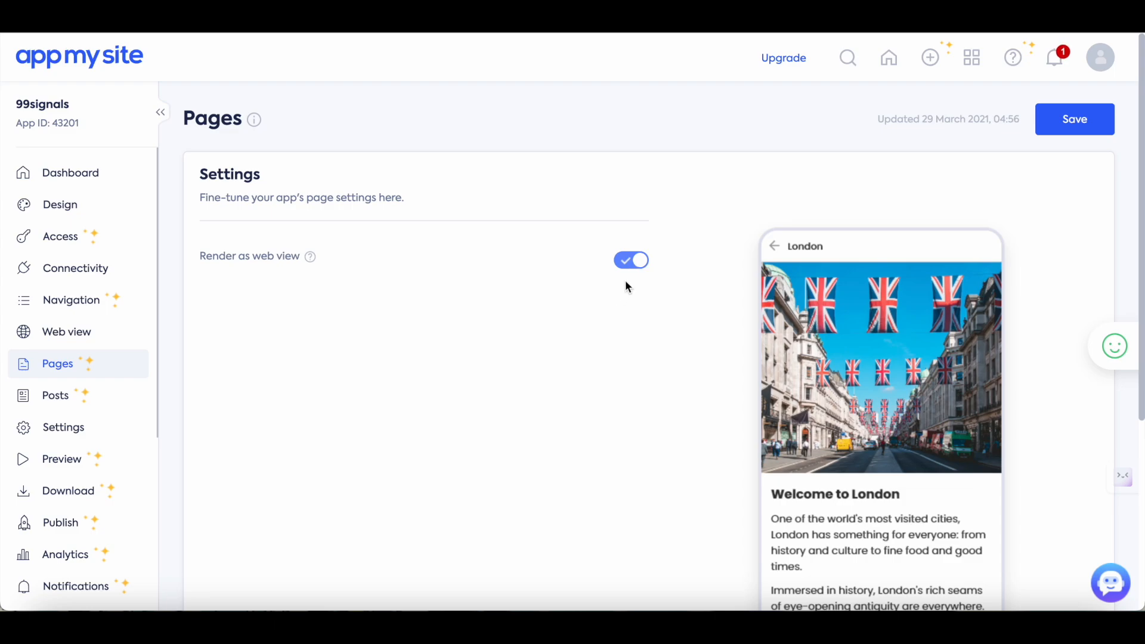
In the Posts settings, switch the post list to plain and back to grid.
click(95, 403)
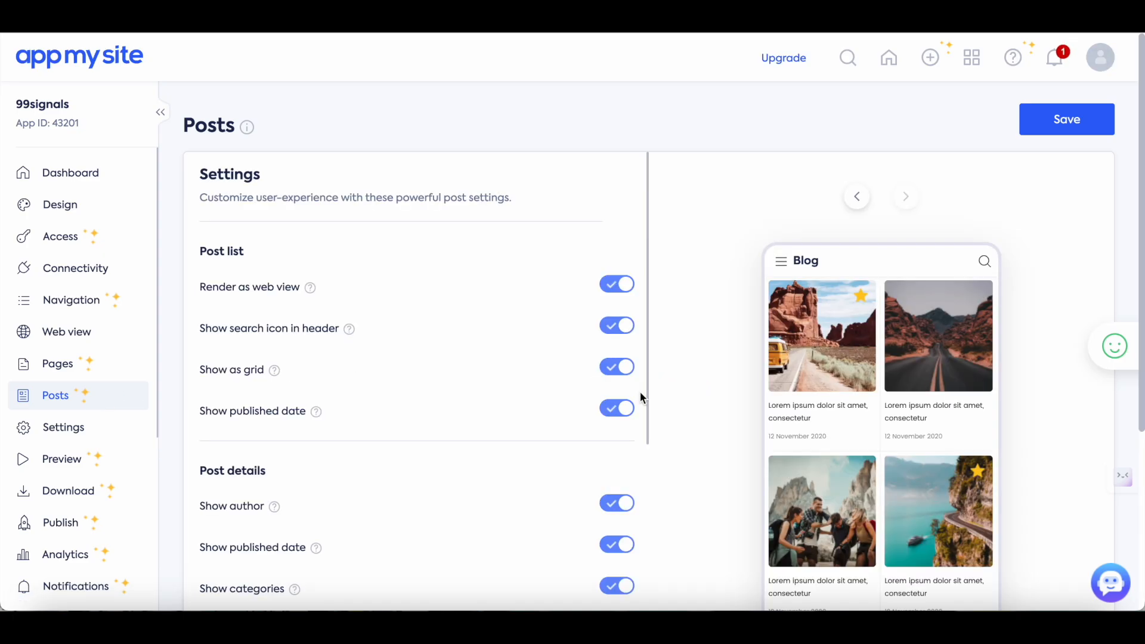
scroll(619, 349, down, 2)
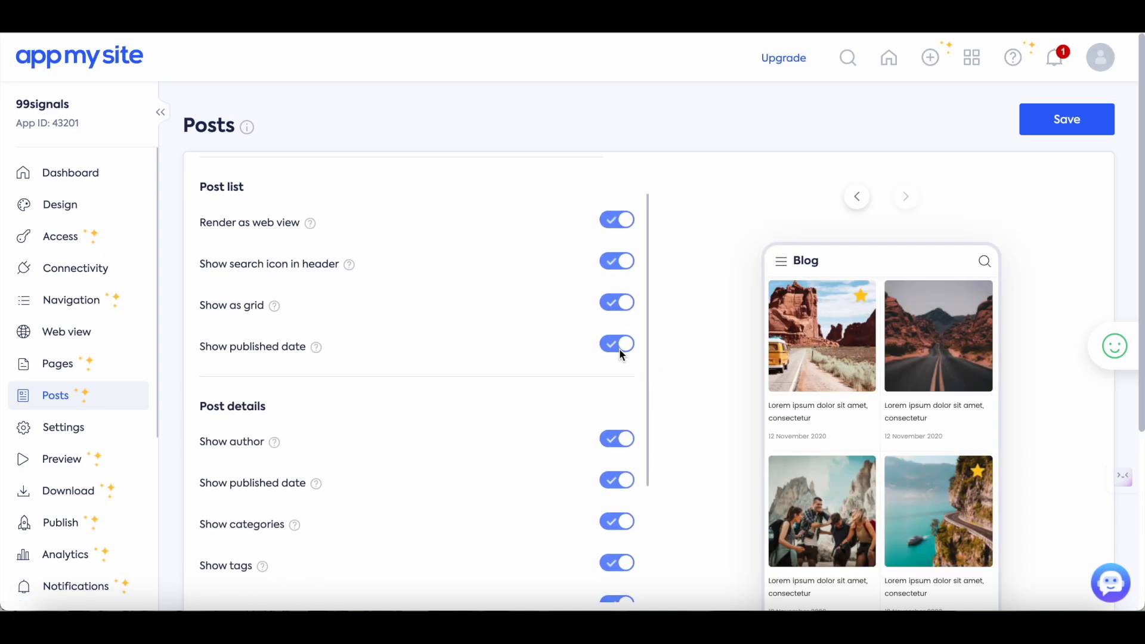
scroll(619, 351, down, 1)
scroll(619, 355, up, 3)
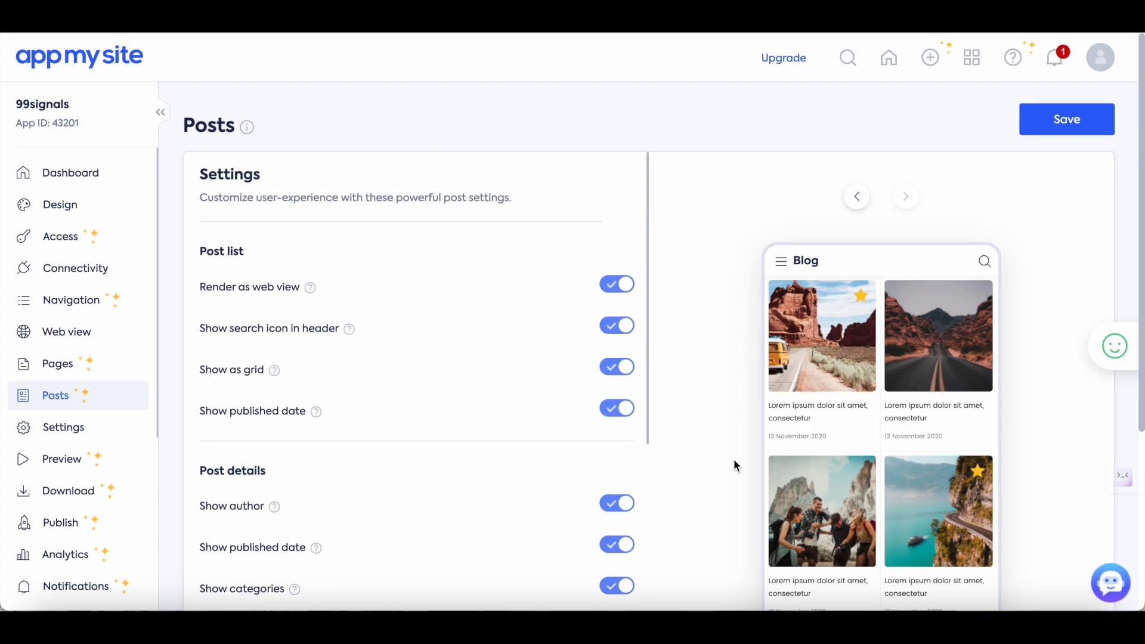
click(624, 370)
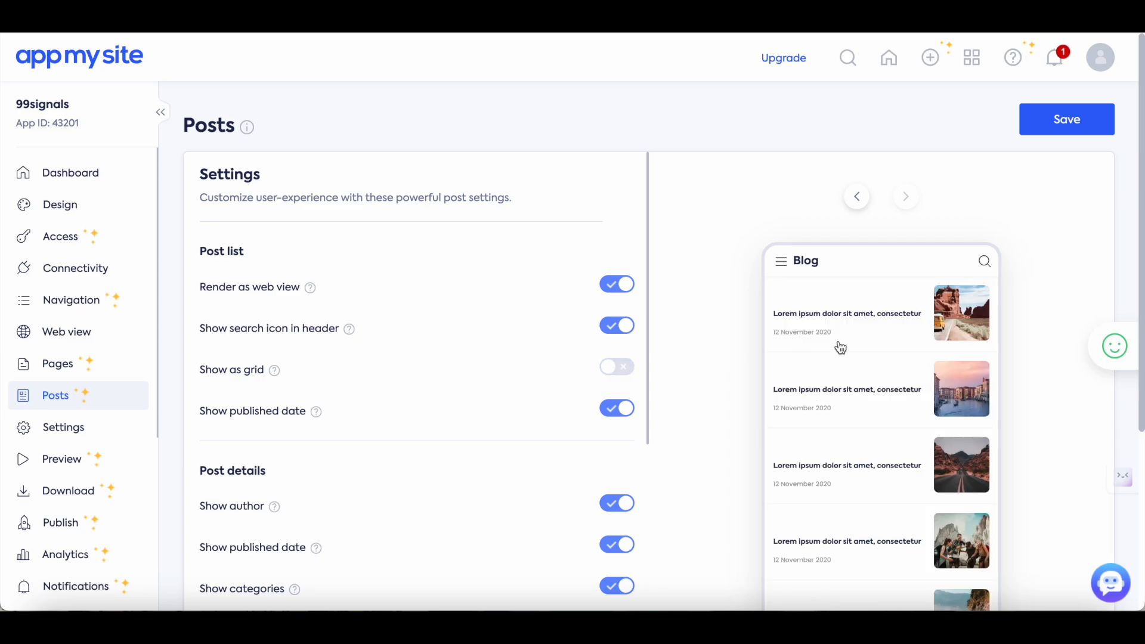
click(618, 368)
scroll(572, 390, down, 2)
scroll(572, 391, down, 1)
scroll(572, 391, down, 1)
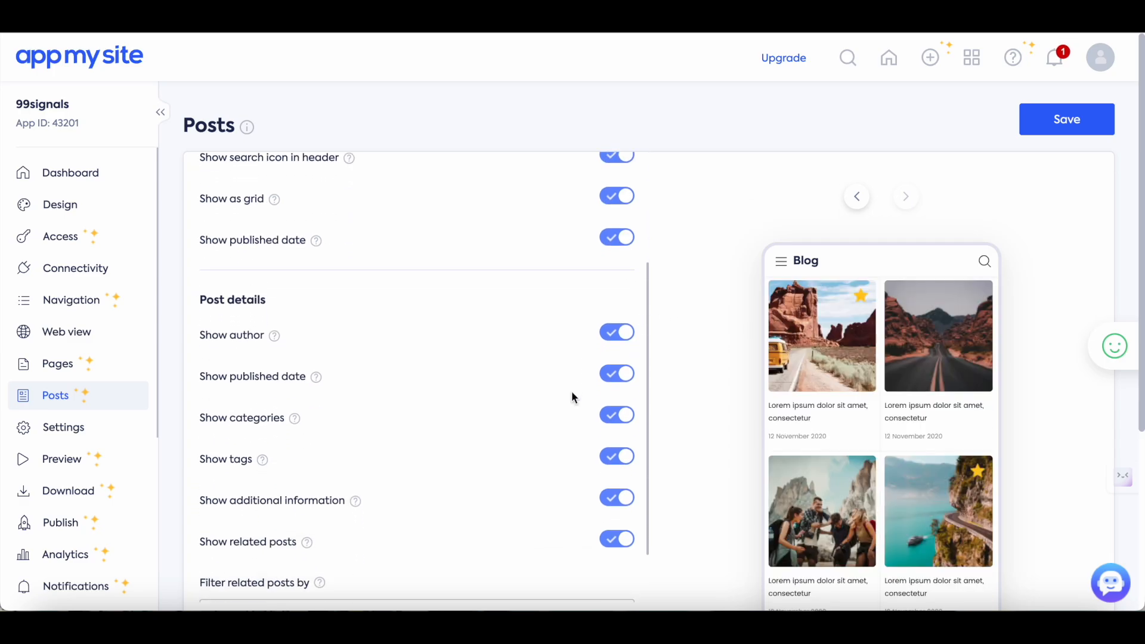
scroll(572, 397, down, 1)
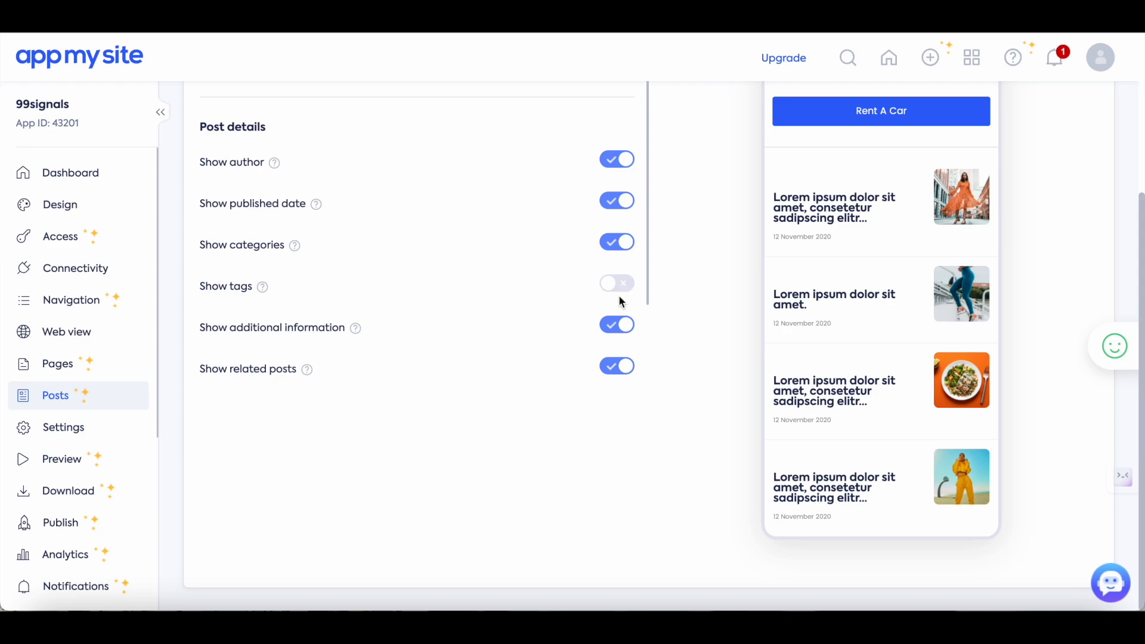
Hide additional information on post details, check the related-posts filter options, save, and go to Preview.
click(614, 327)
scroll(569, 361, down, 1)
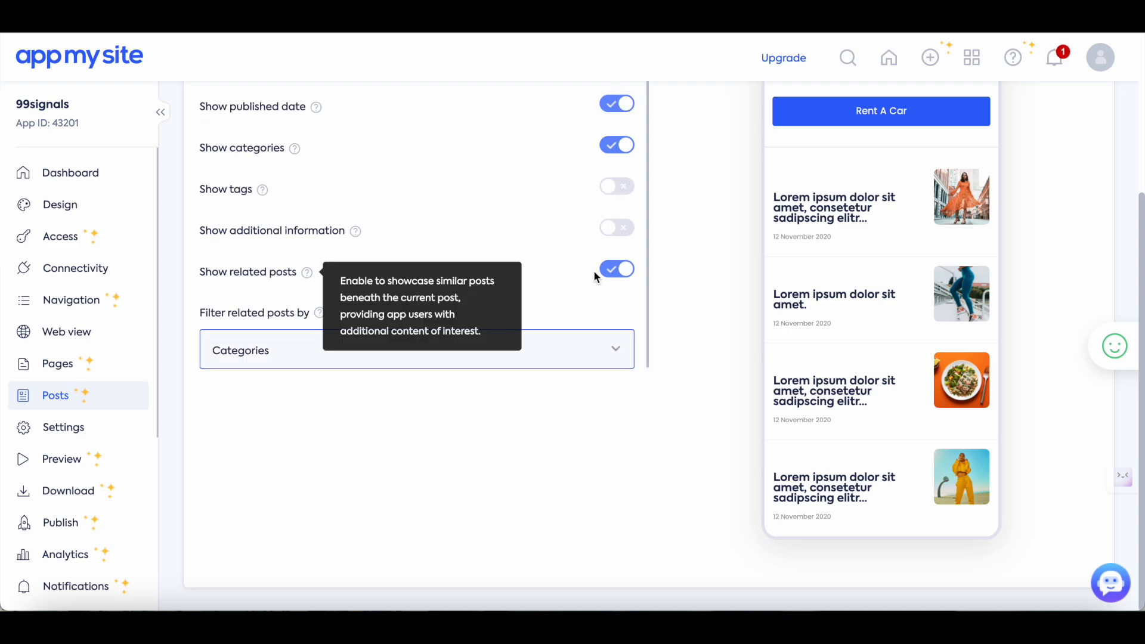
click(569, 354)
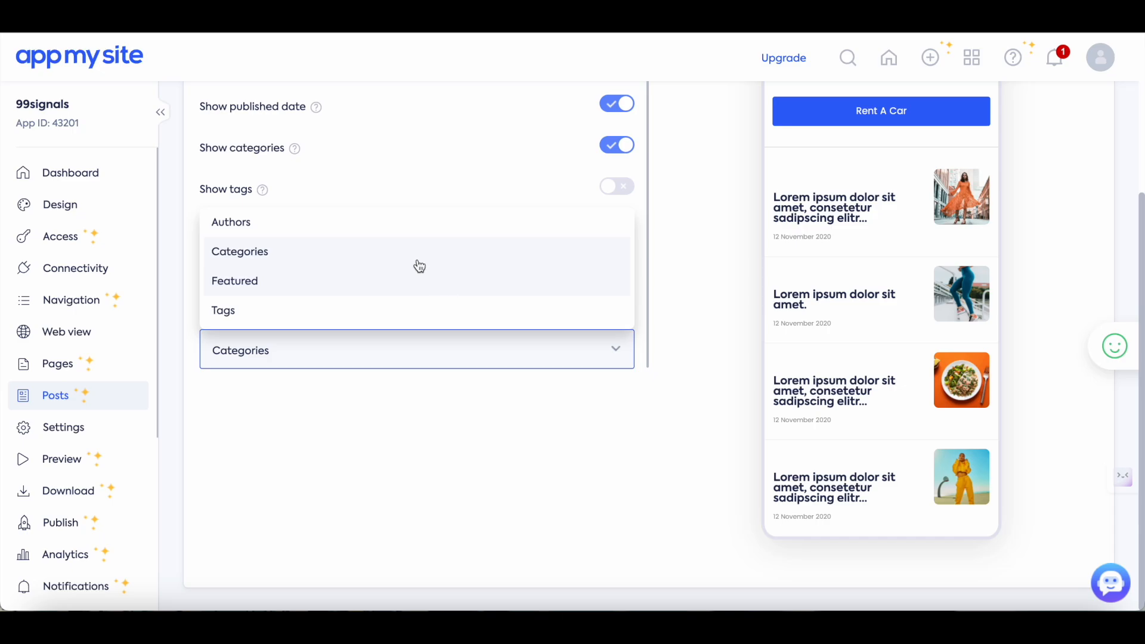
scroll(543, 352, up, 5)
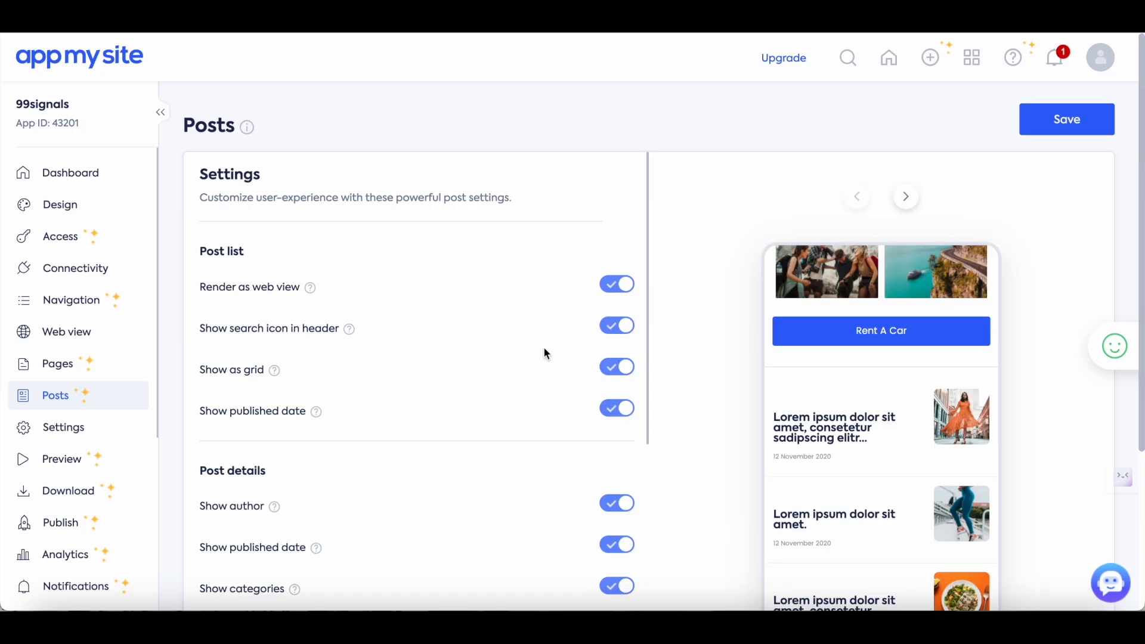
scroll(543, 353, down, 1)
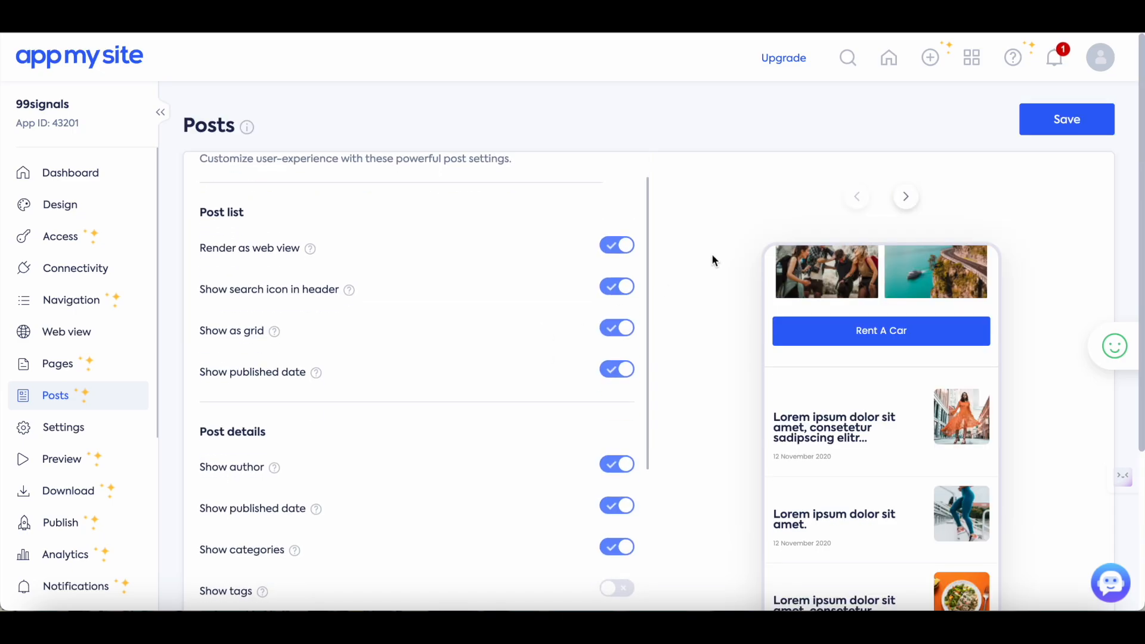
click(1095, 131)
click(121, 465)
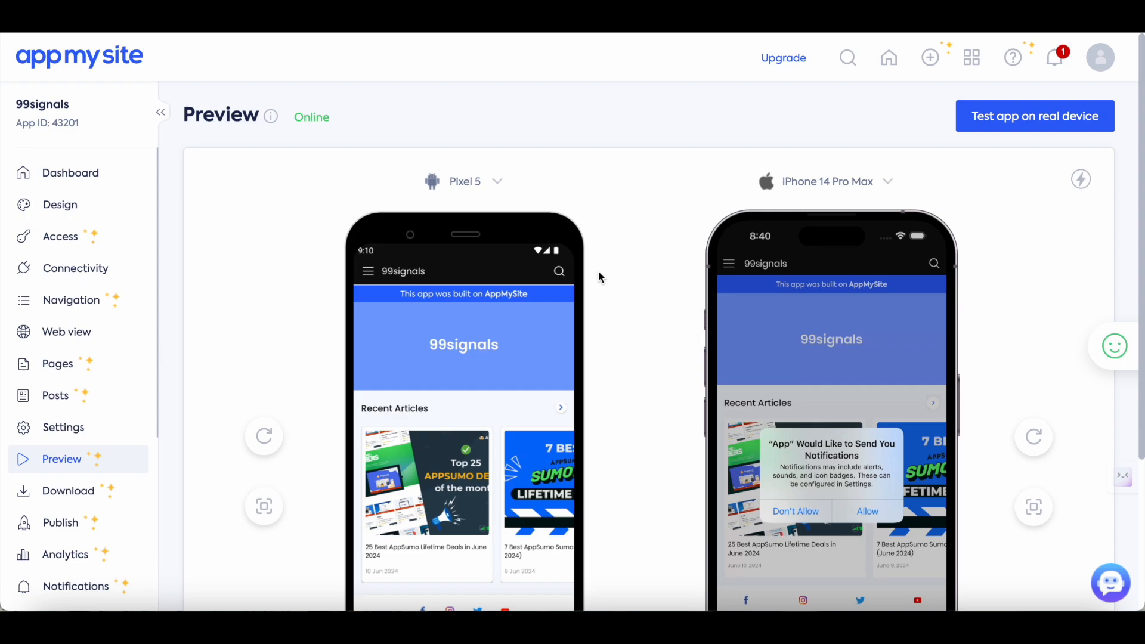
Check the Android and iPhone device lists for the preview, keeping Pixel 5 and iPhone 14 Pro Max.
click(501, 182)
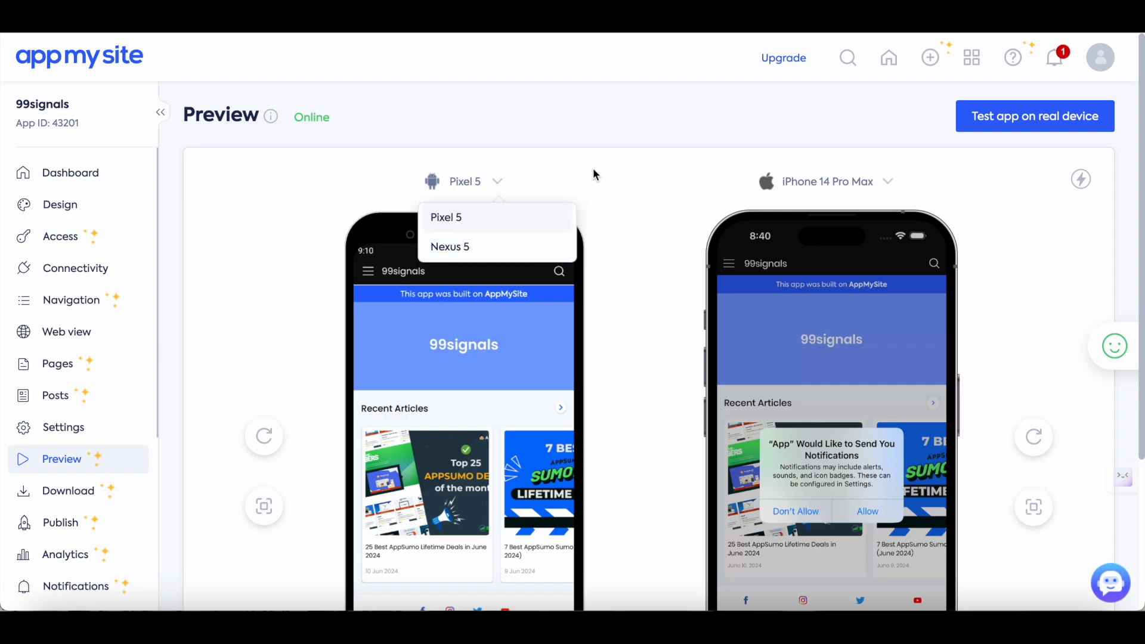
click(850, 185)
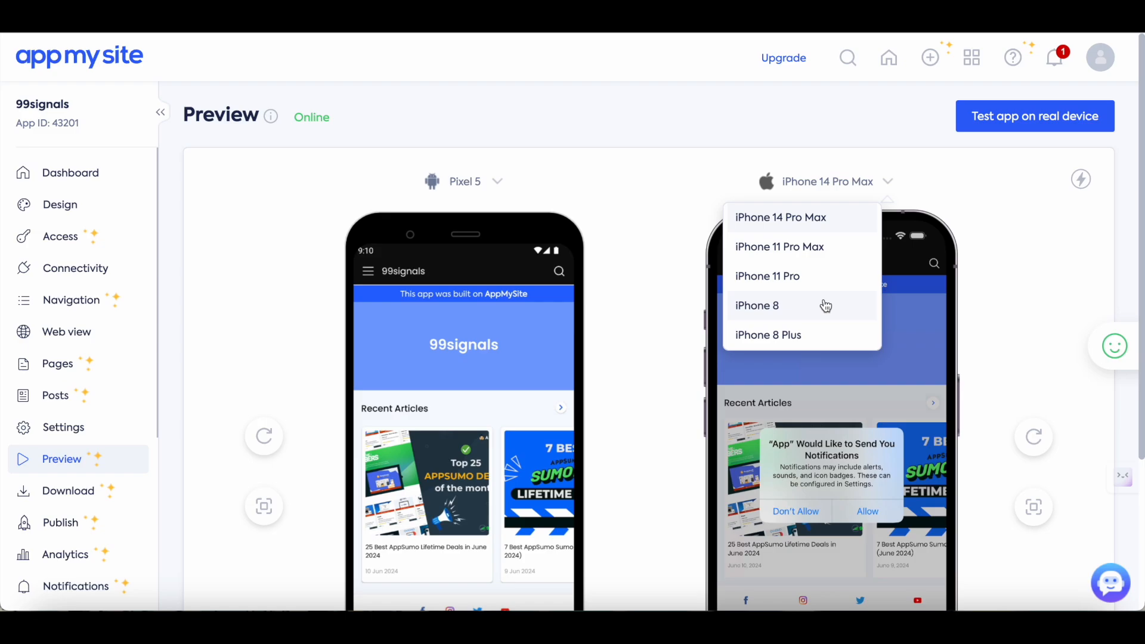
click(997, 226)
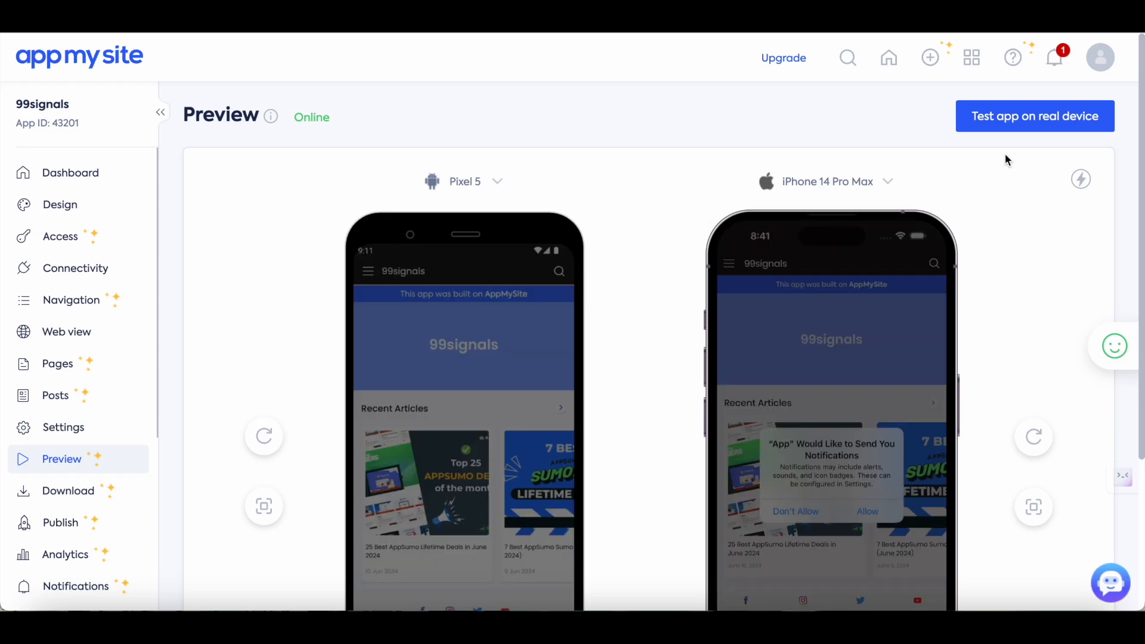
Get the real-device test links and follow the Google Play badge.
click(1005, 127)
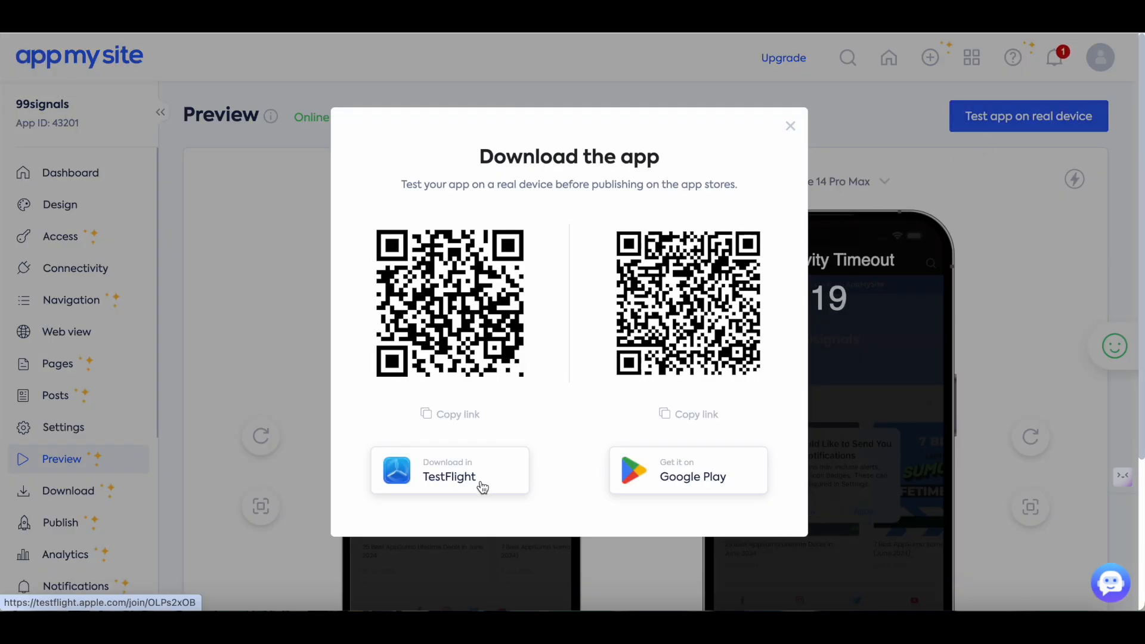
click(664, 457)
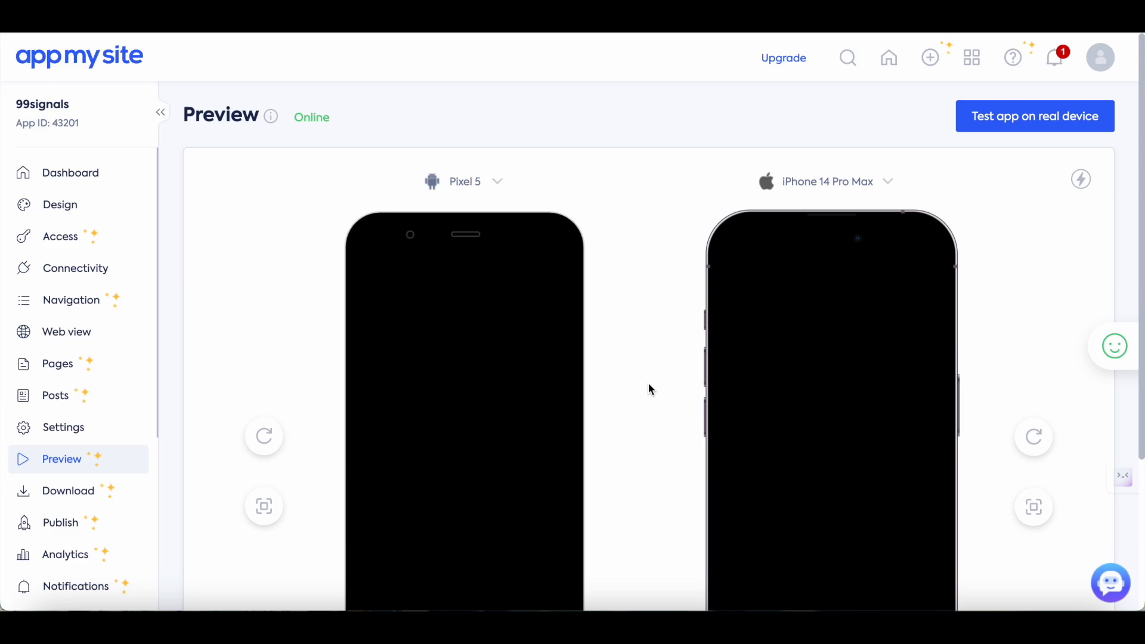
Review the Download page's Android 2.1.9 and draft iOS builds, then go to Publish > iOS.
click(114, 491)
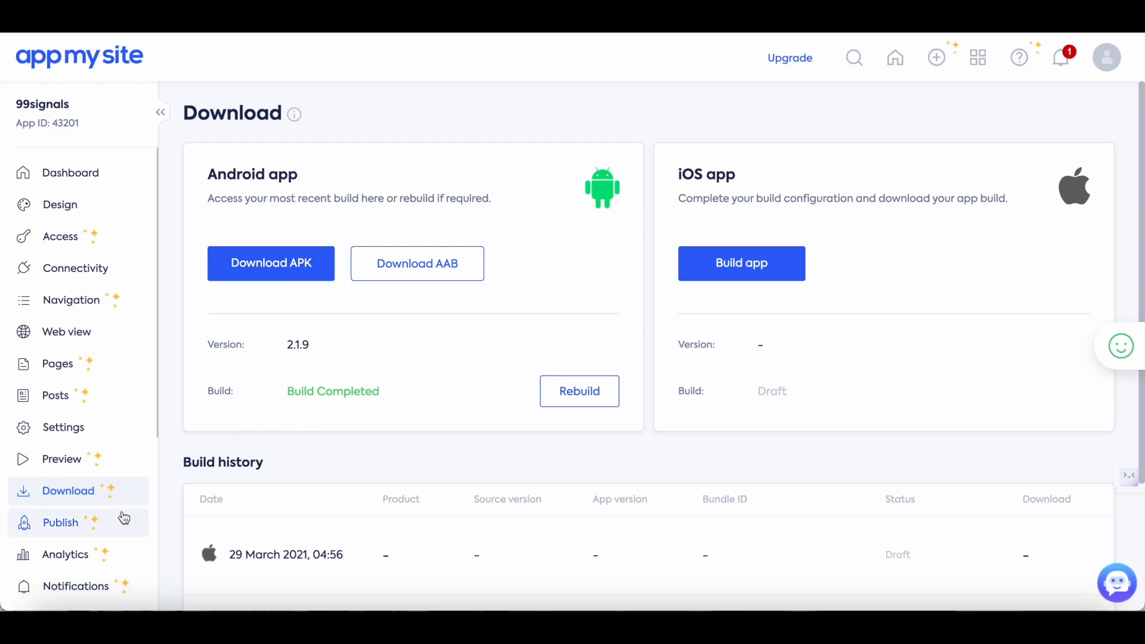
click(124, 518)
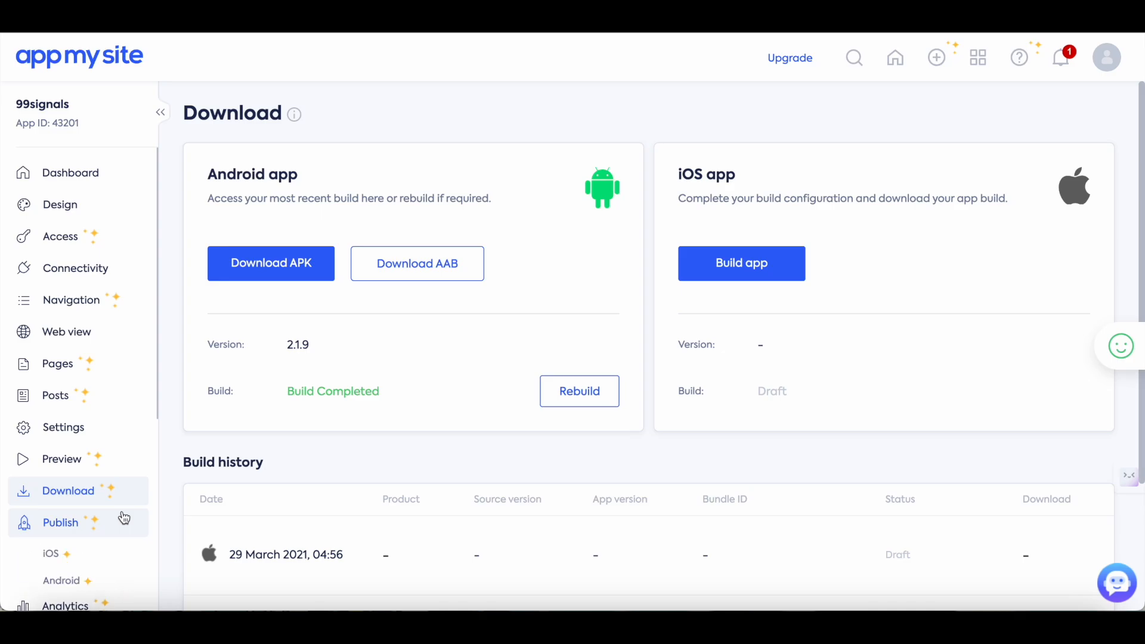
click(105, 557)
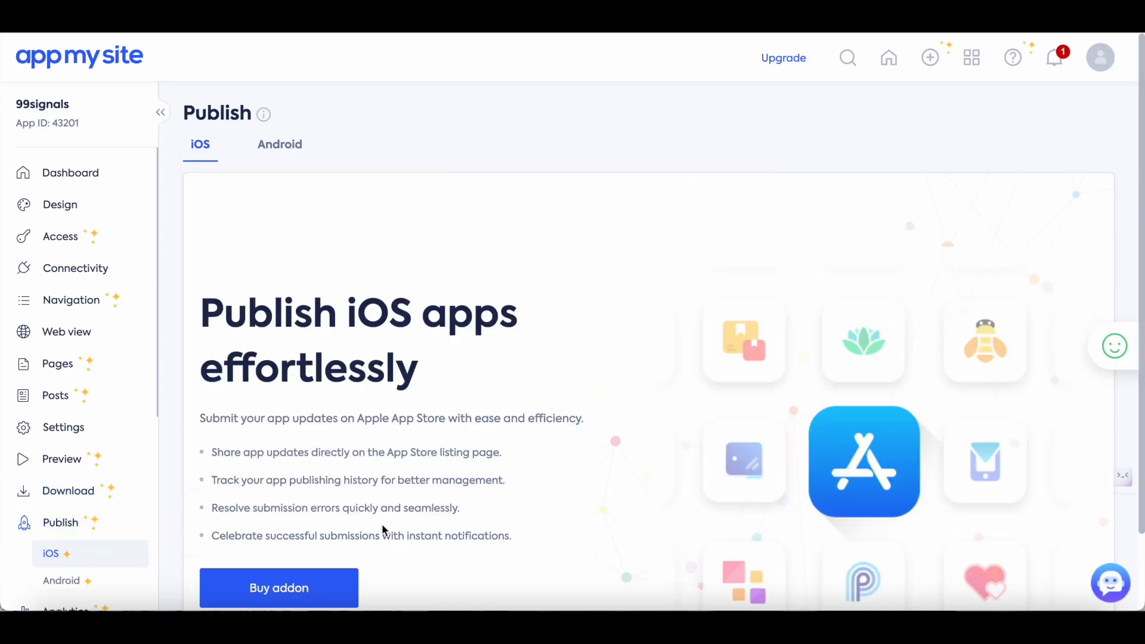
Review the purchasable add-ons, then view the Android publishing page marked Coming soon.
click(342, 583)
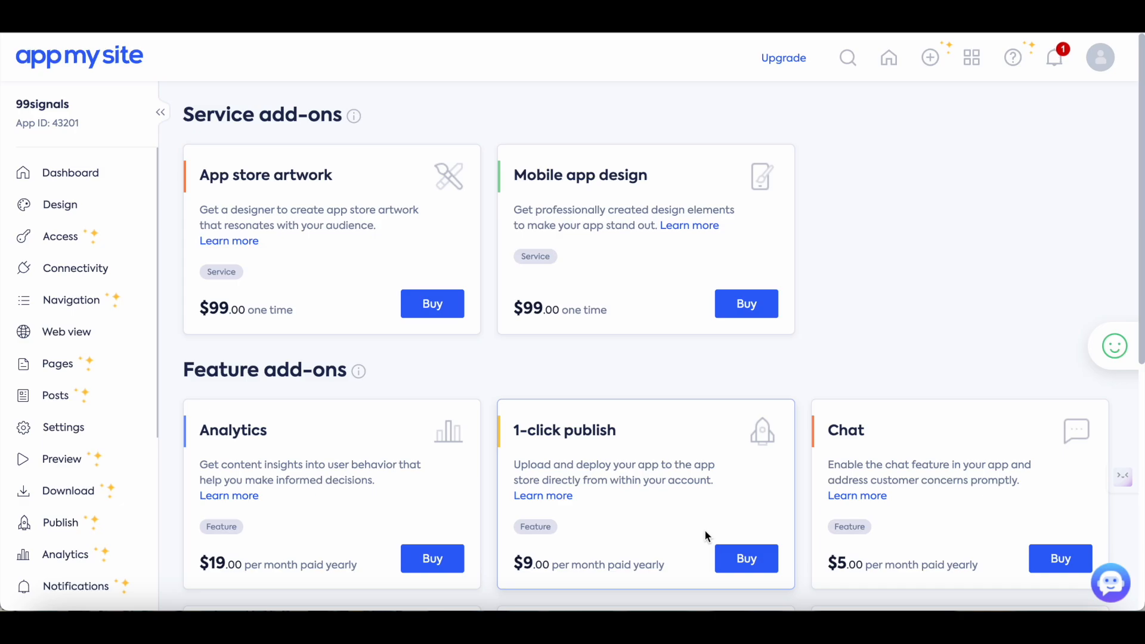
click(60, 522)
click(61, 581)
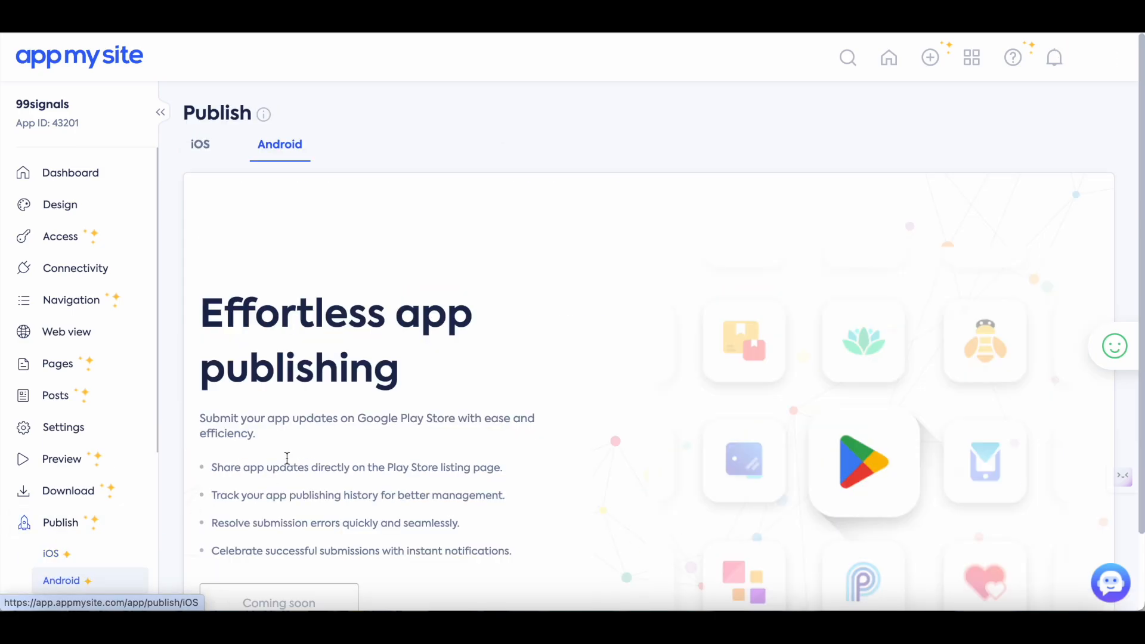
scroll(443, 474, down, 1)
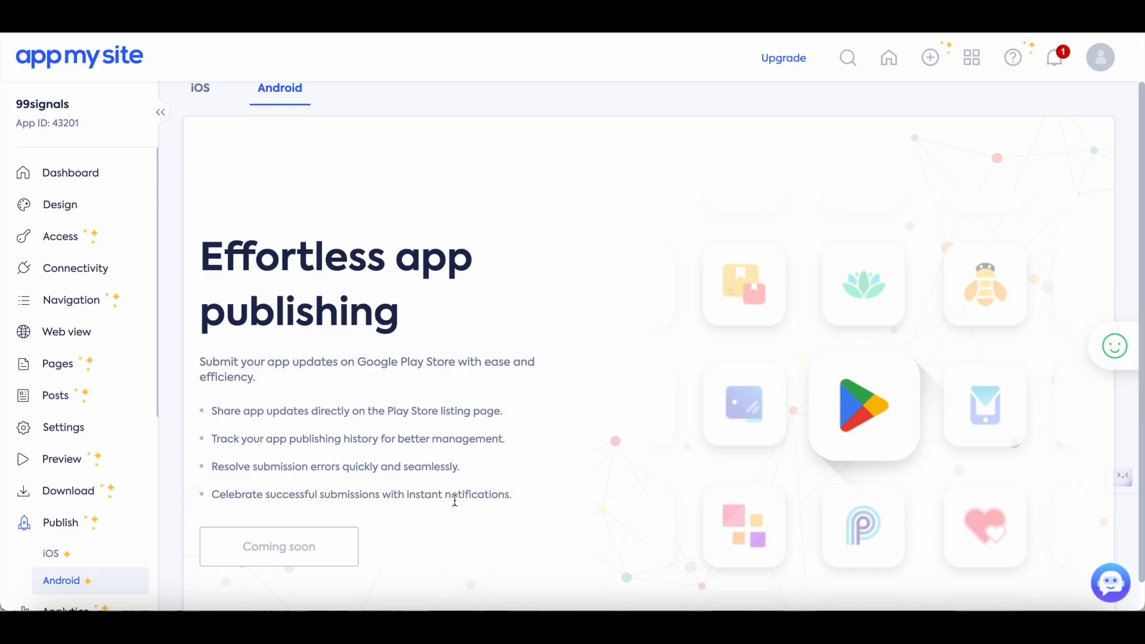
View the Analytics page and its paid add-on purchase option.
click(114, 530)
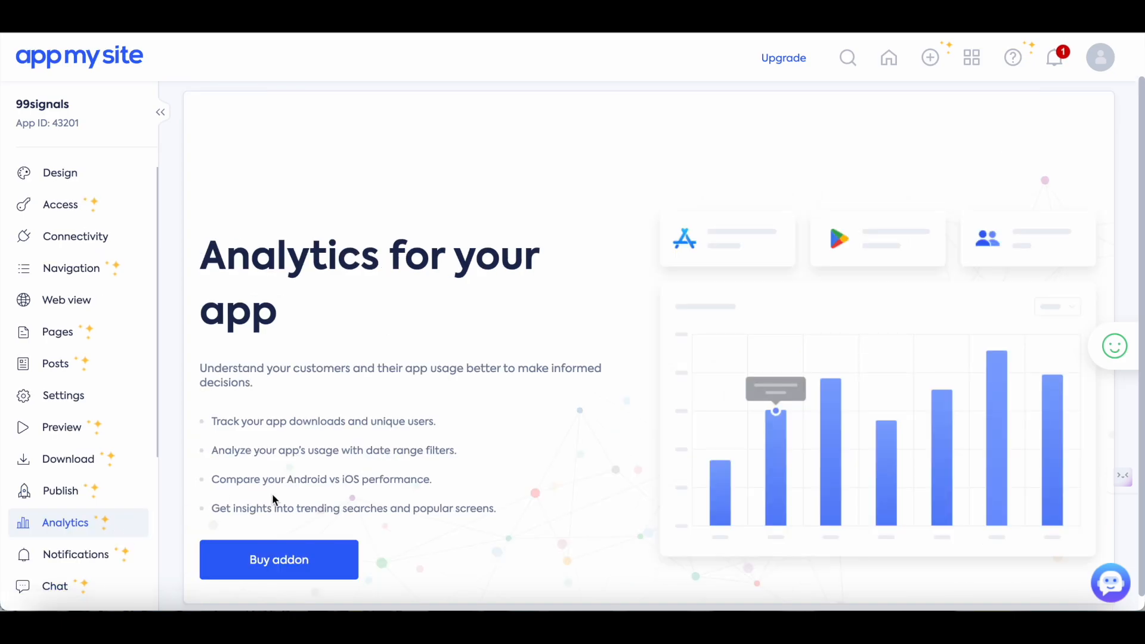
click(300, 551)
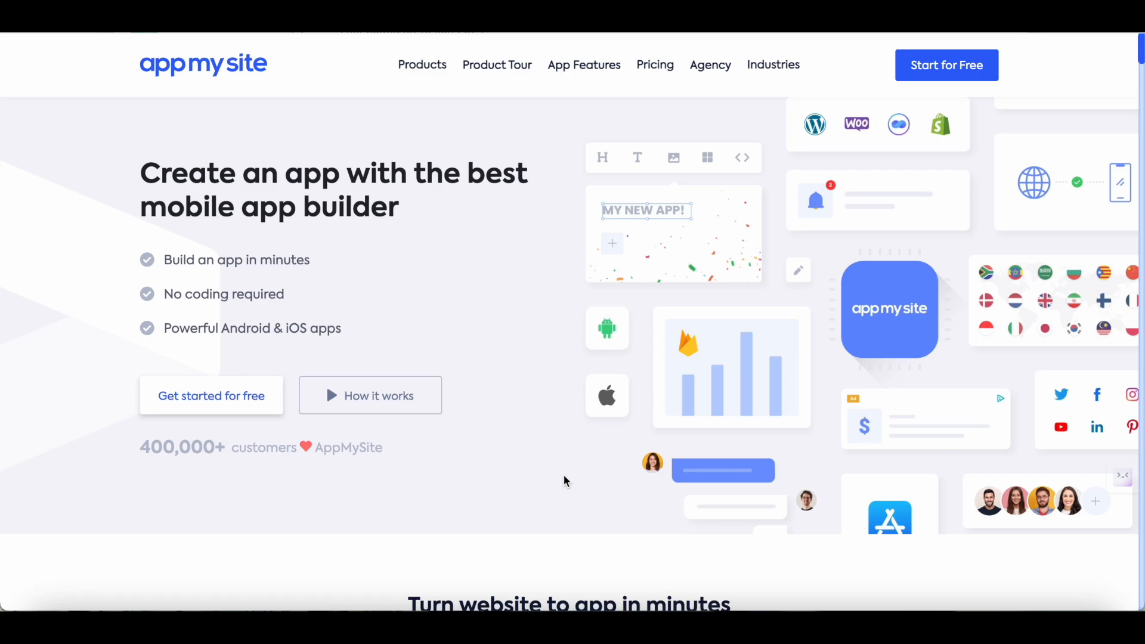
scroll(563, 480, down, 5)
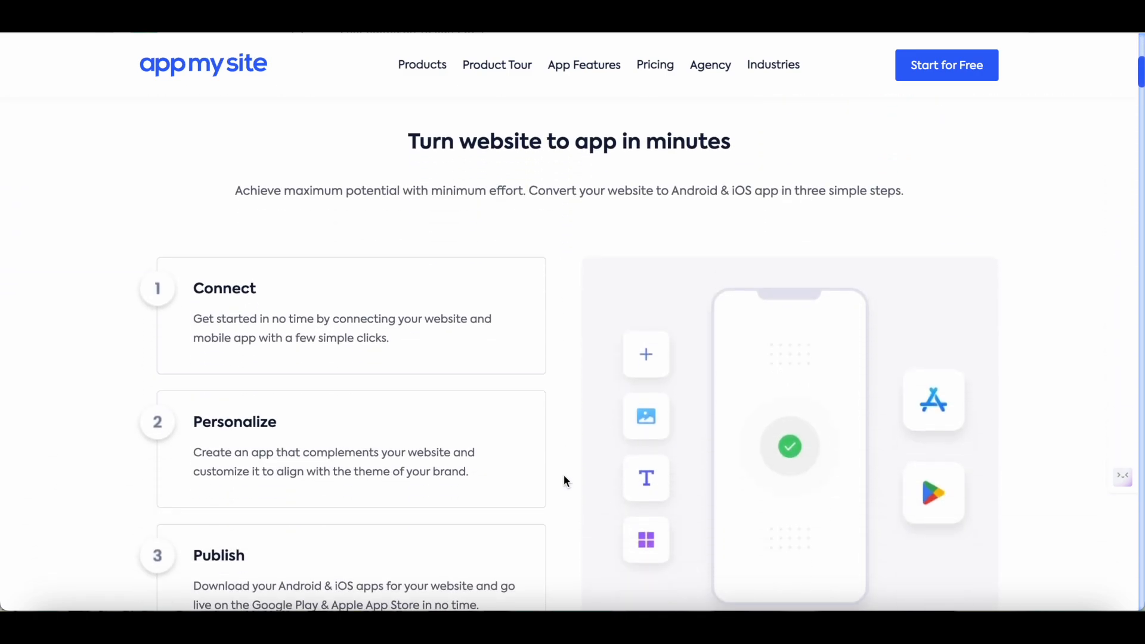
scroll(564, 481, down, 1)
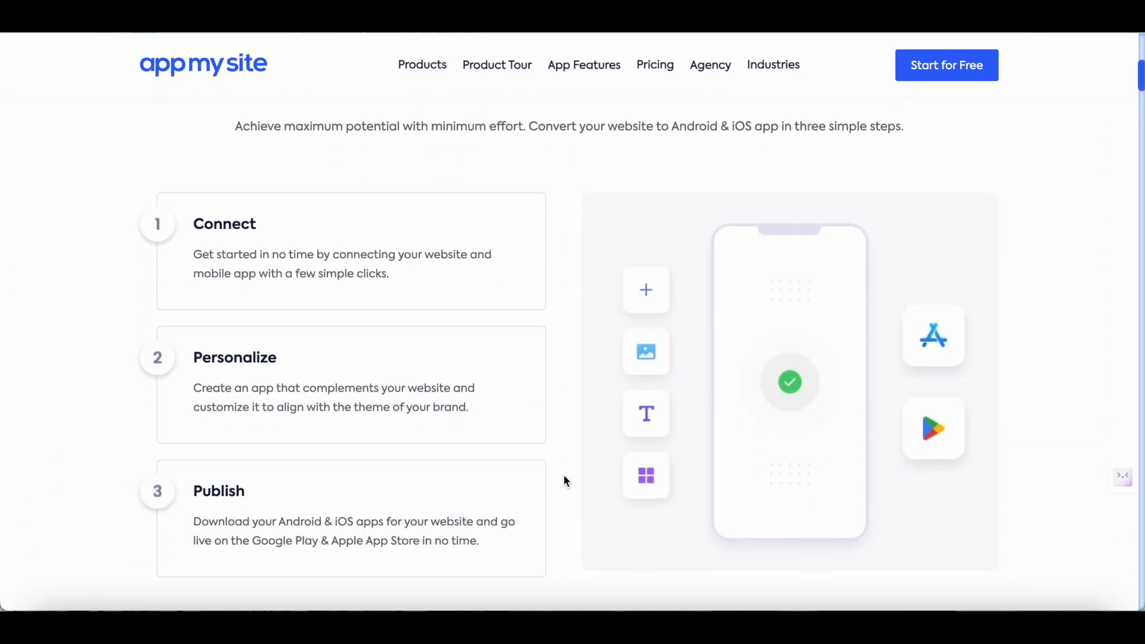
scroll(564, 481, down, 2)
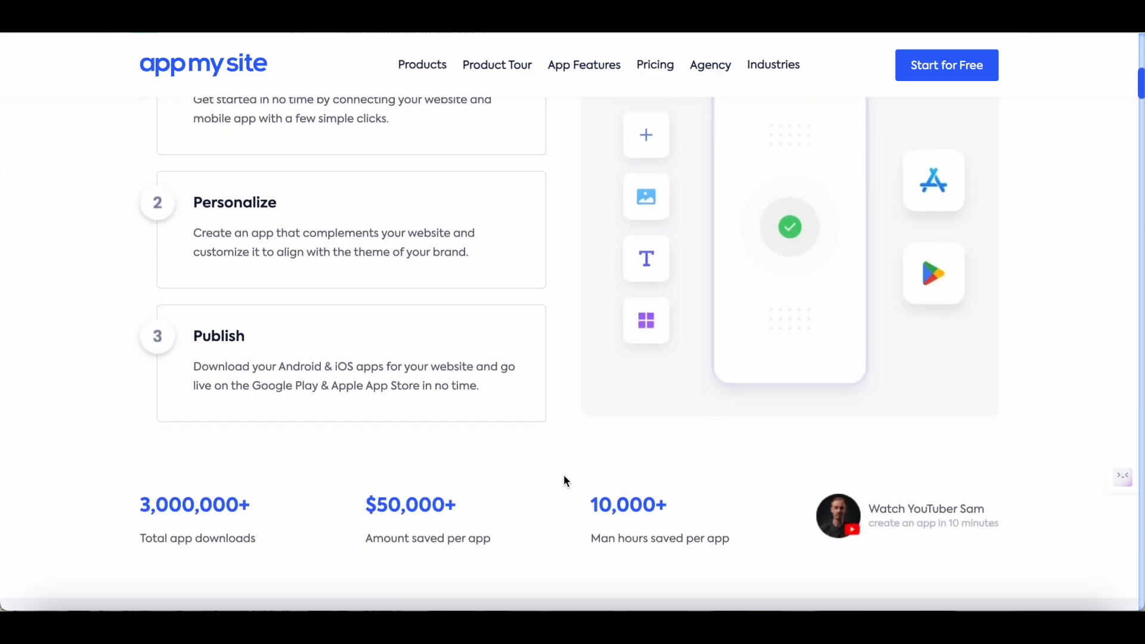
scroll(564, 480, up, 1)
scroll(563, 481, up, 2)
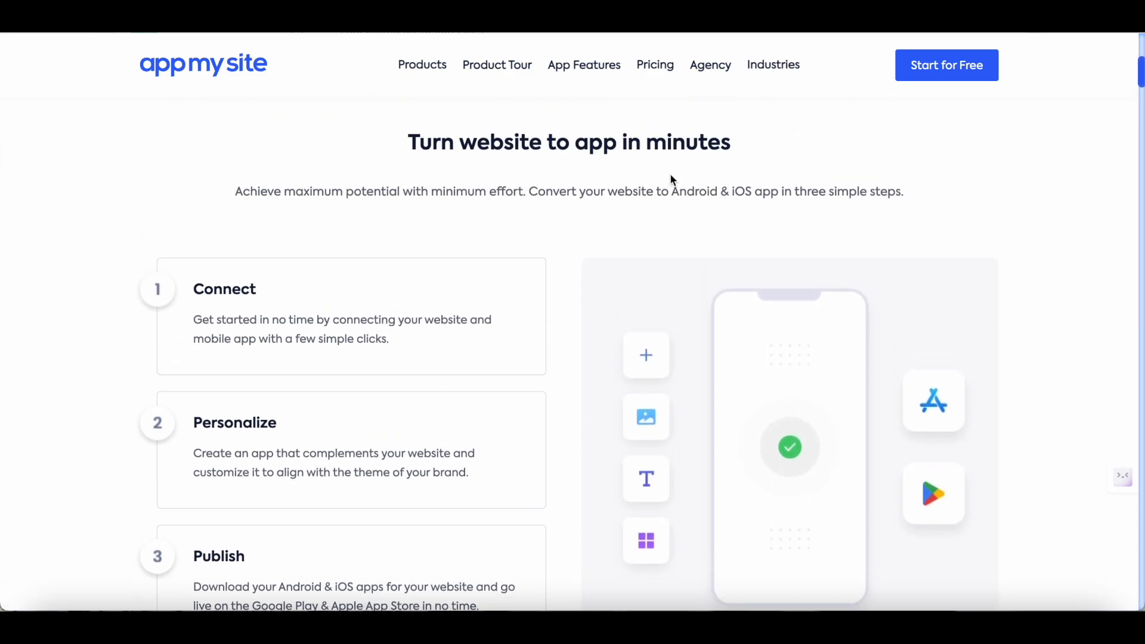